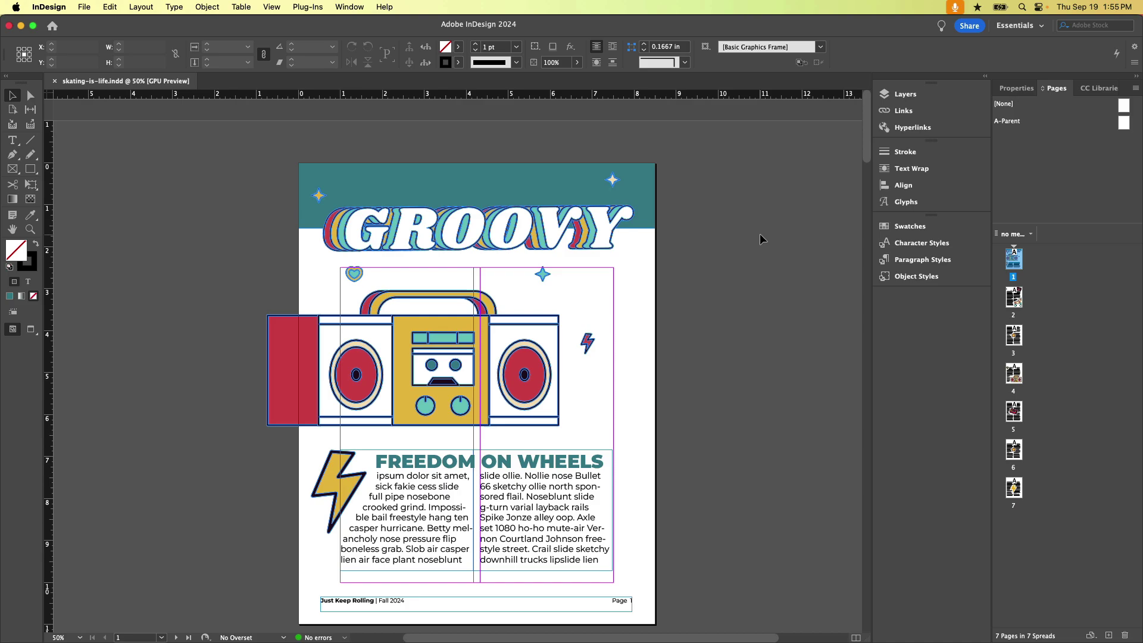
Step: Select both the teal header bar and the Just Keep Rolling footer frame on page 1
scroll(658, 313, down, 20)
scroll(658, 313, up, 20)
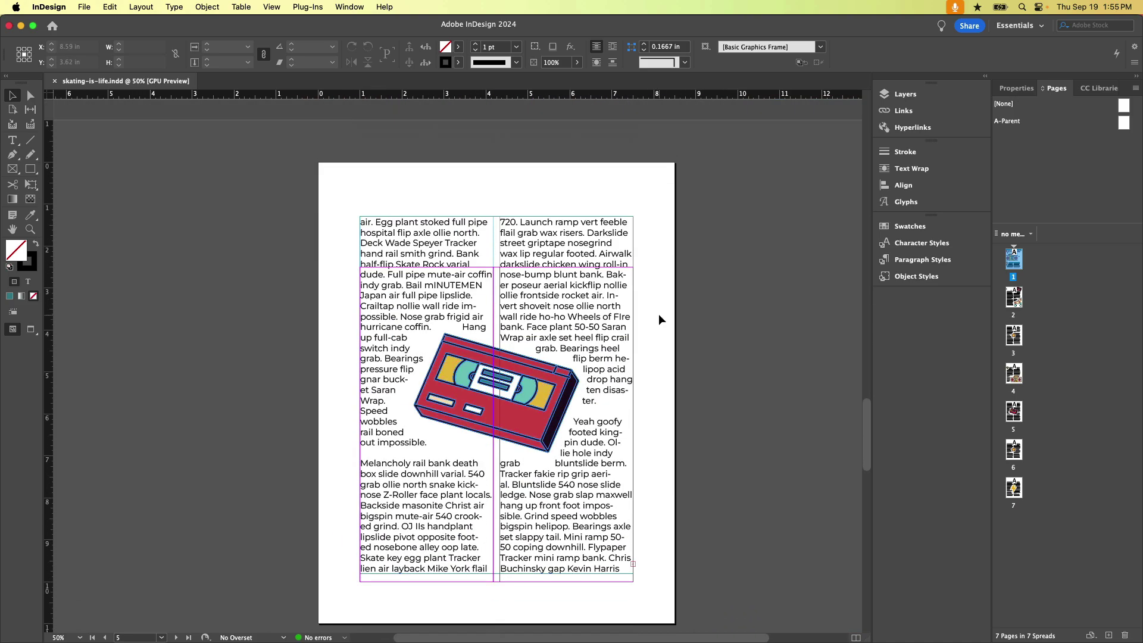
scroll(659, 320, down, 2)
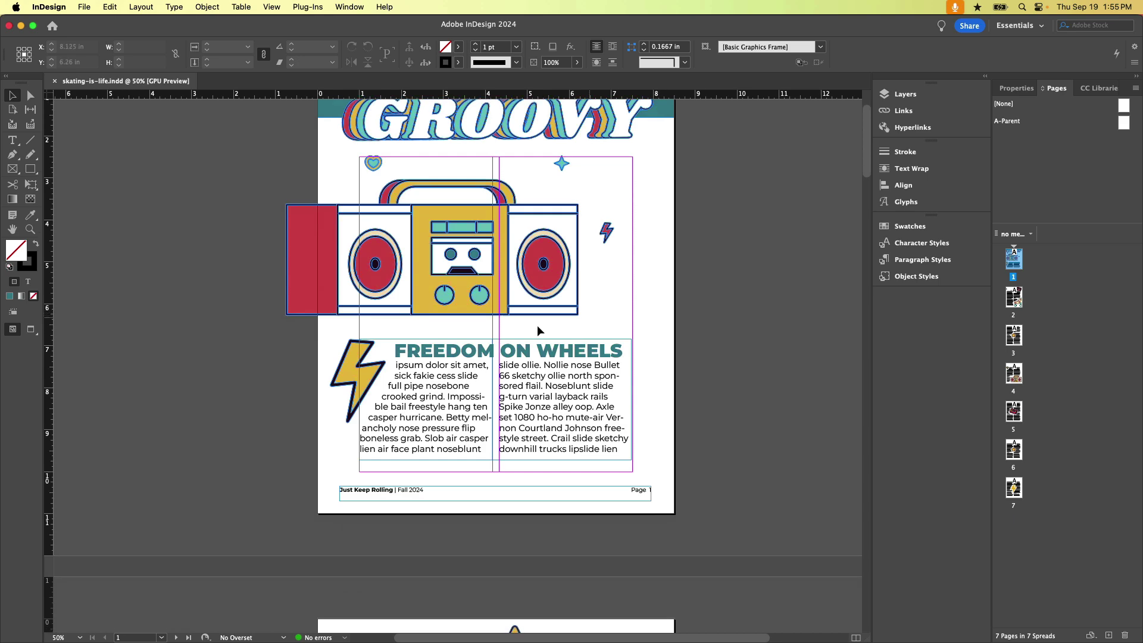
click(371, 489)
scroll(370, 489, up, 3)
scroll(370, 490, left, 1)
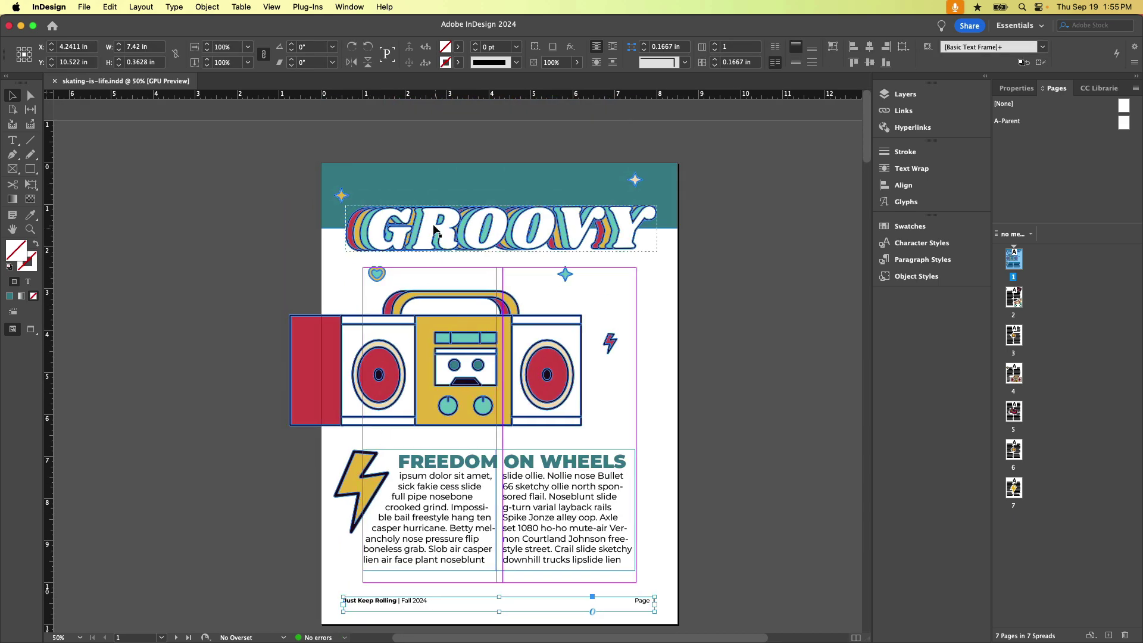
click(432, 182)
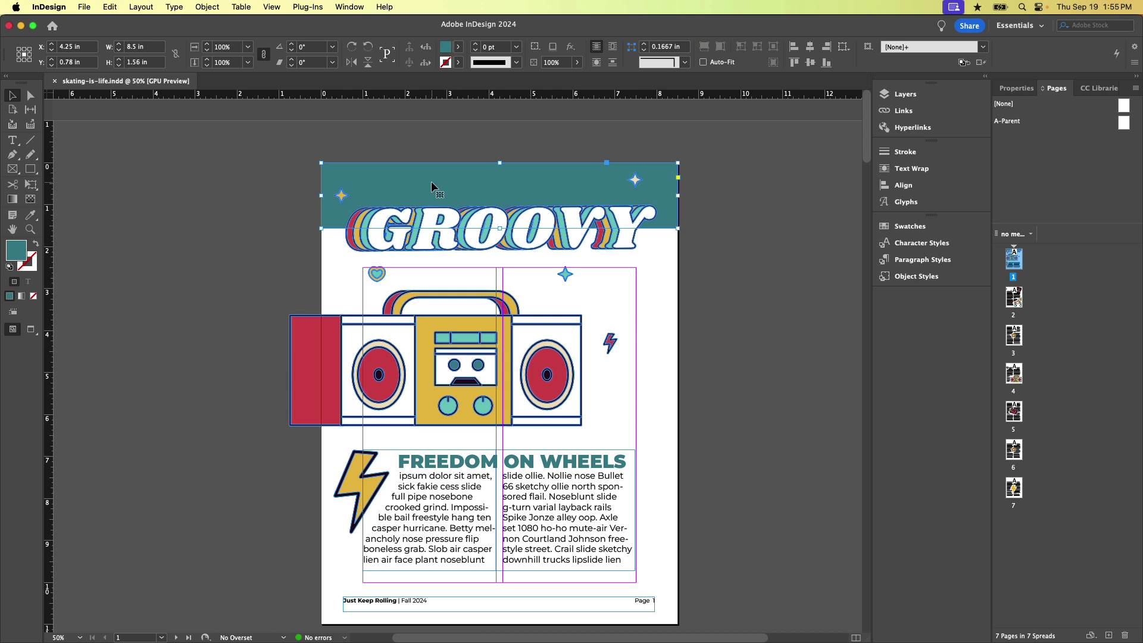
scroll(452, 357, down, 2)
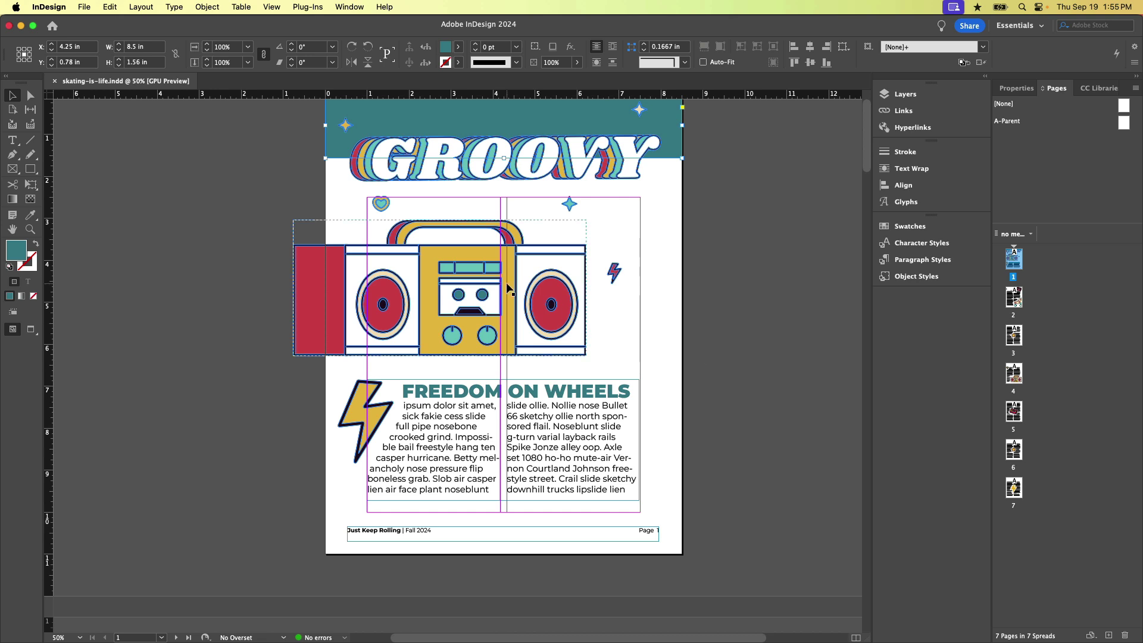
shift+click(419, 535)
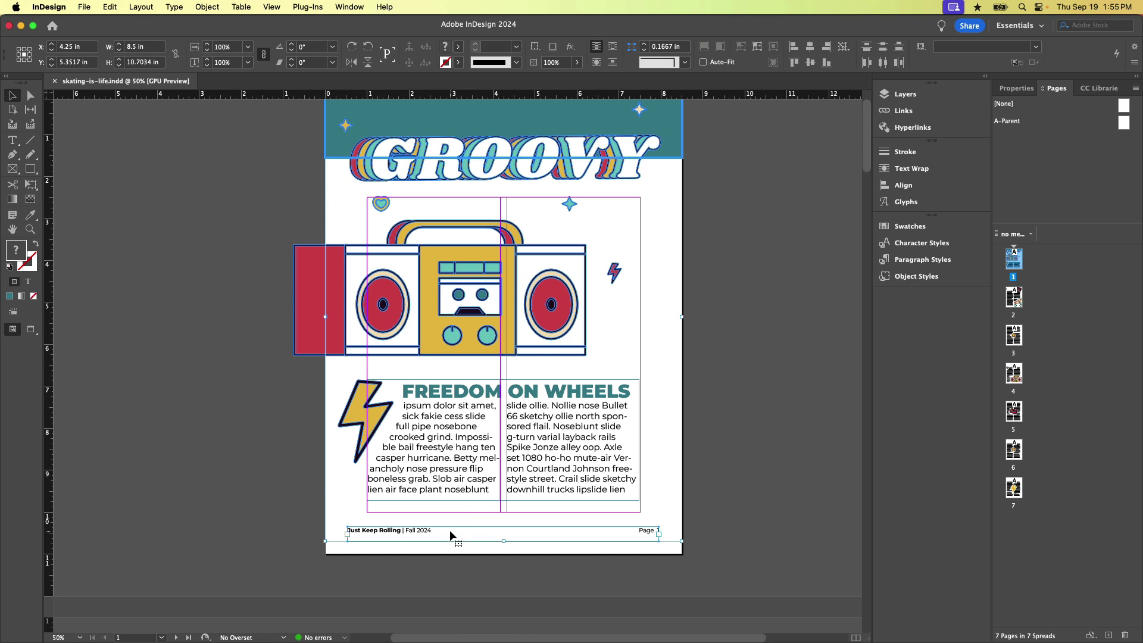
key(Delete)
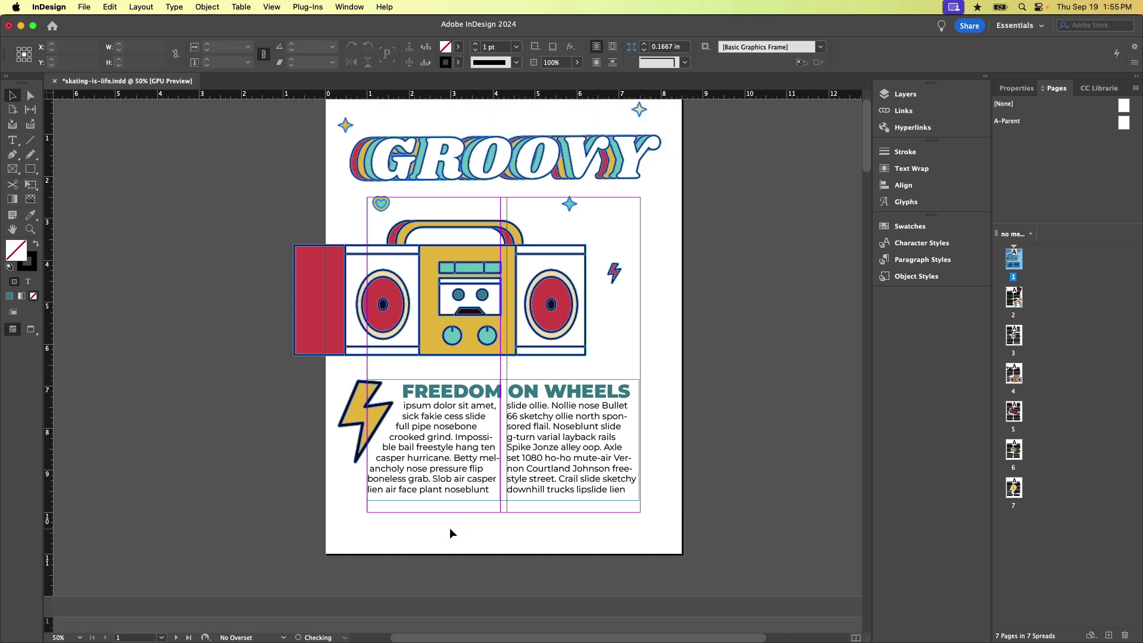
scroll(539, 474, up, 1)
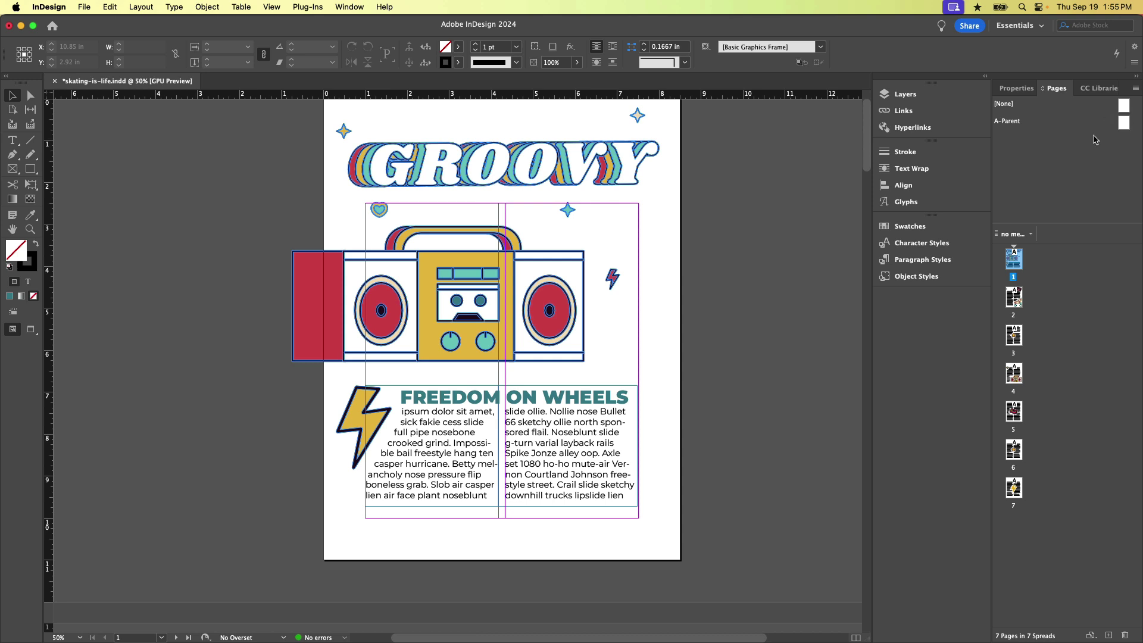
Step: Switch to the A-Parent page from the Pages panel and look over its empty spread
double_click(1124, 123)
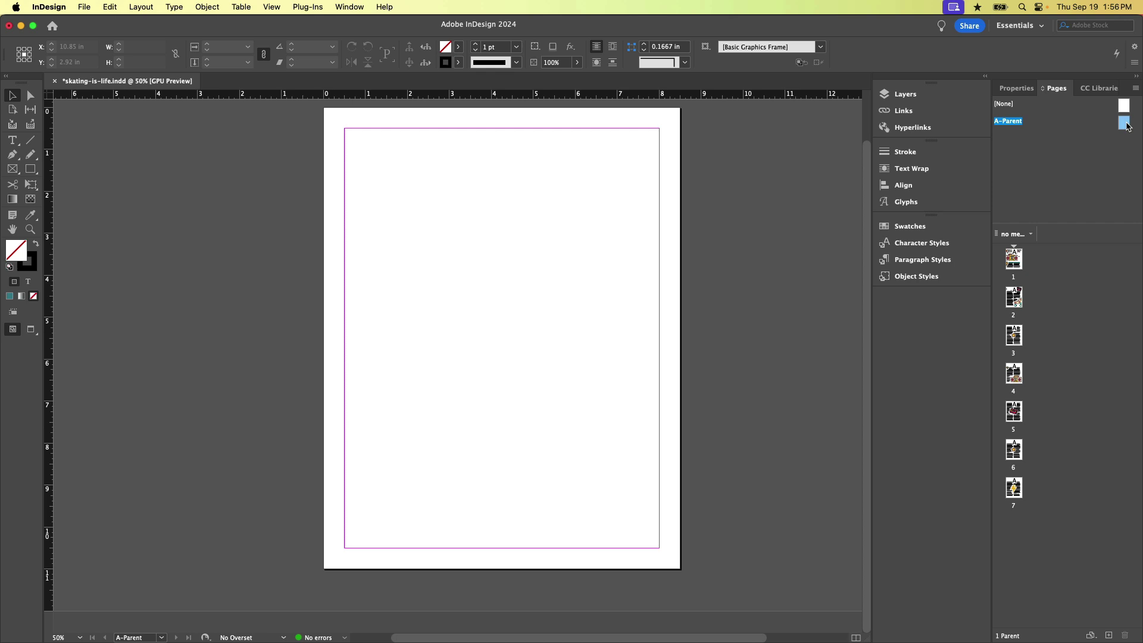
scroll(653, 287, up, 1)
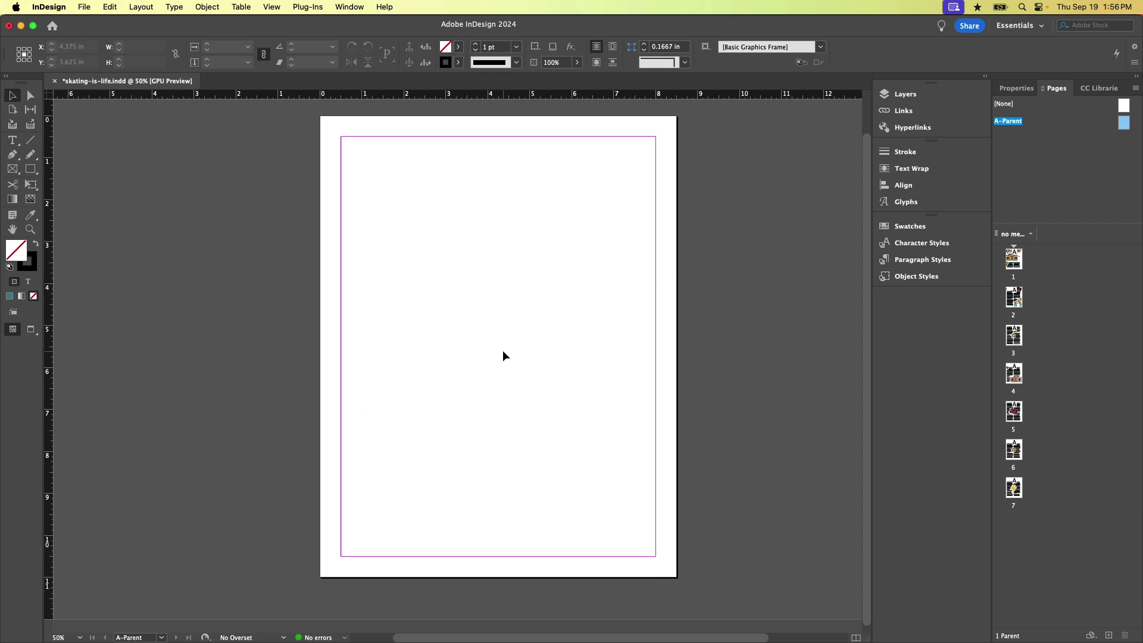
scroll(503, 356, right, 2)
scroll(503, 356, down, 1)
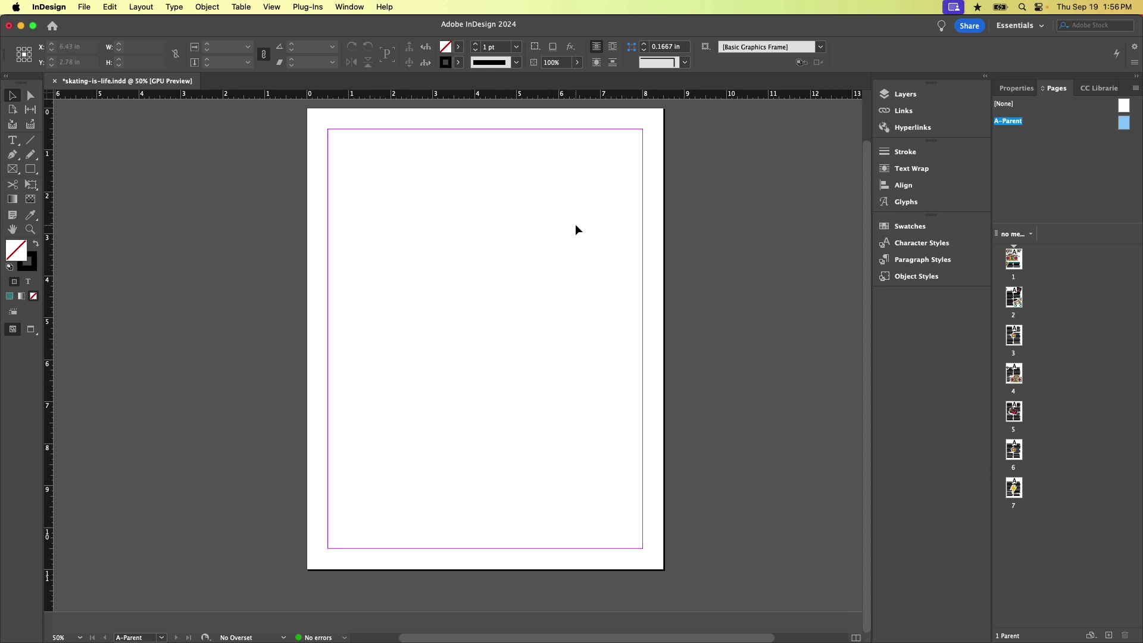
scroll(575, 226, up, 1)
scroll(576, 225, up, 1)
scroll(576, 225, up, 1)
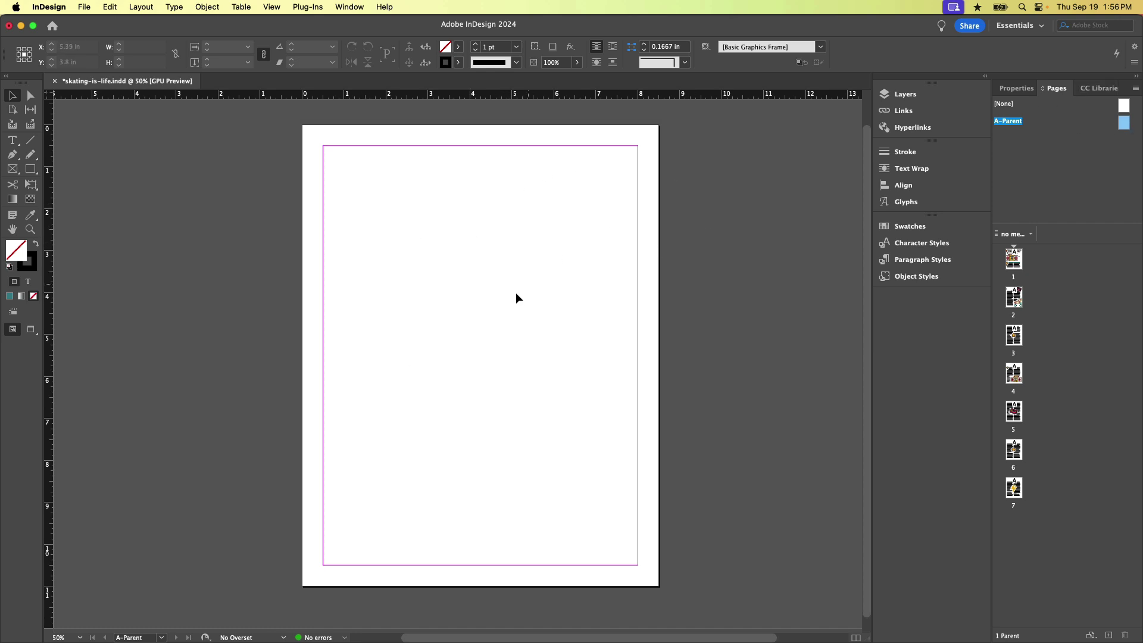
Step: Paste the header bar and footer in place on A-Parent, then deselect them
click(108, 7)
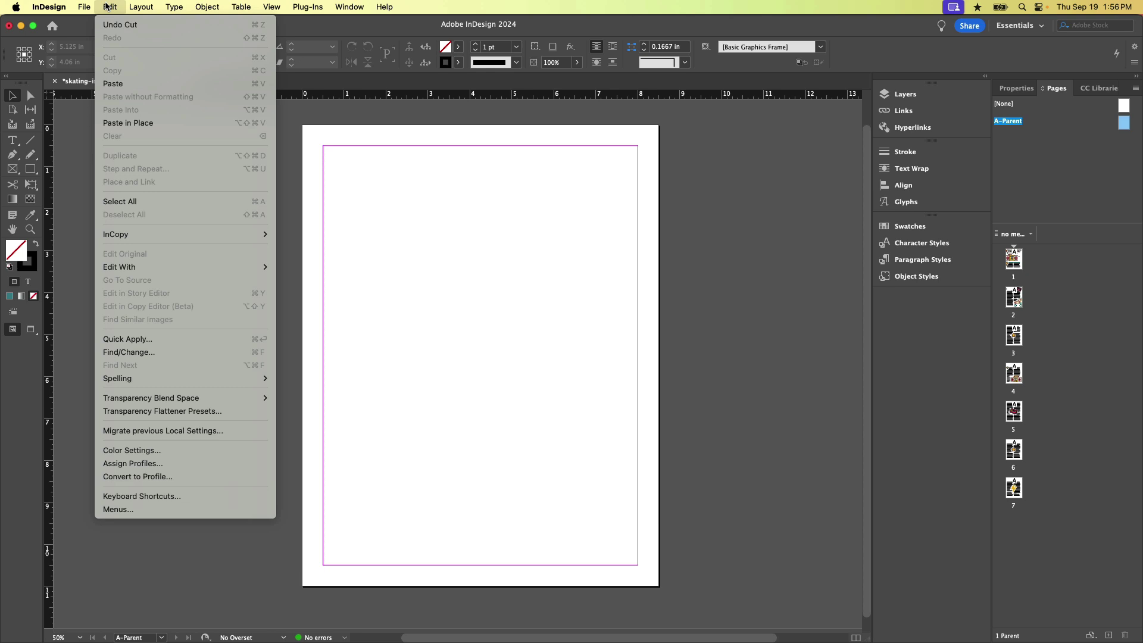
click(119, 122)
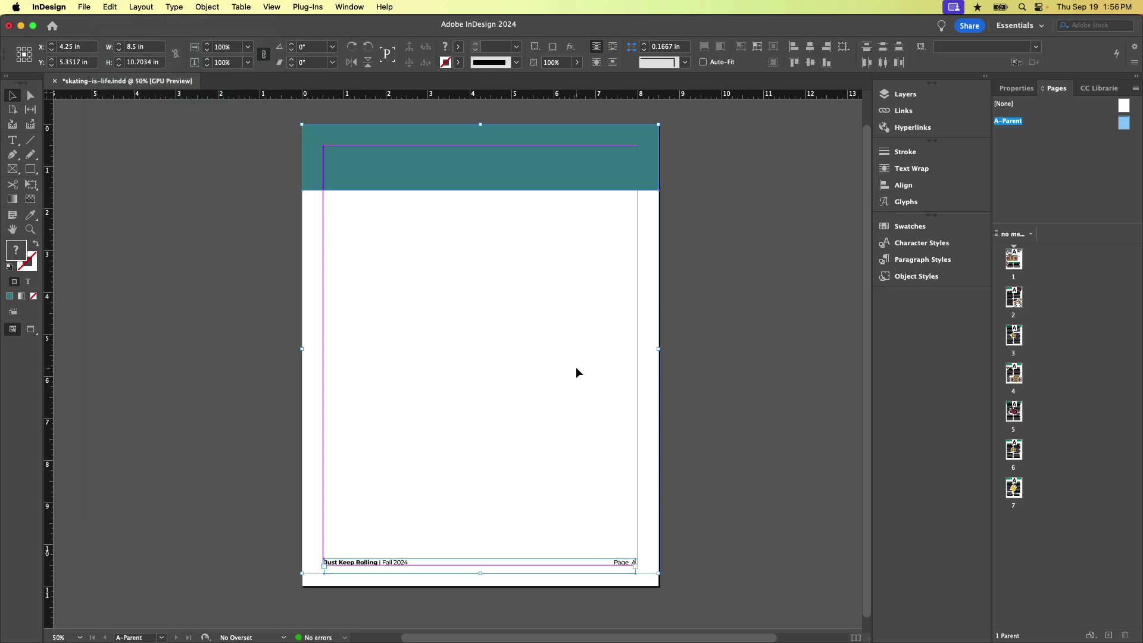
click(614, 365)
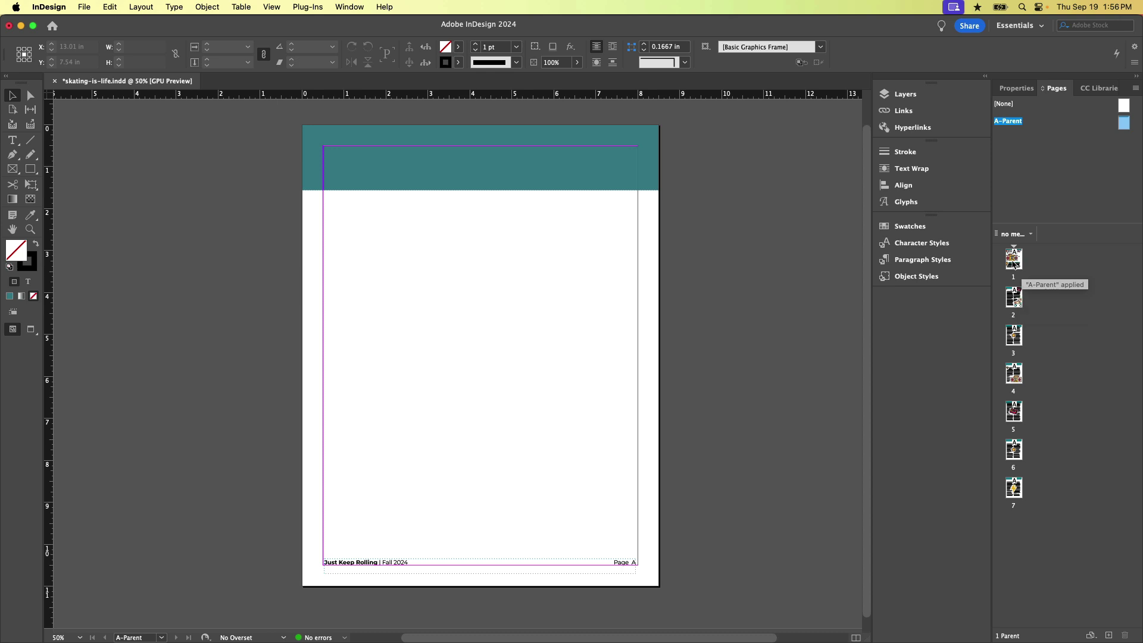
Step: Scroll from page 1 through the magazine to check the parent header and footer, ending on page 6
double_click(1013, 262)
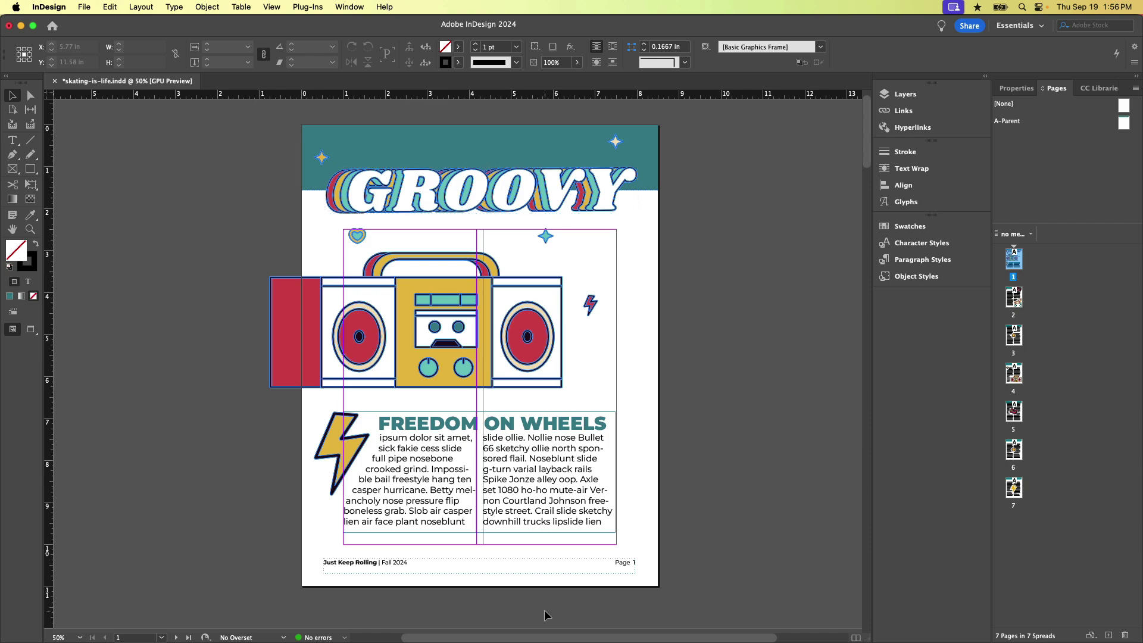
scroll(522, 532, down, 8)
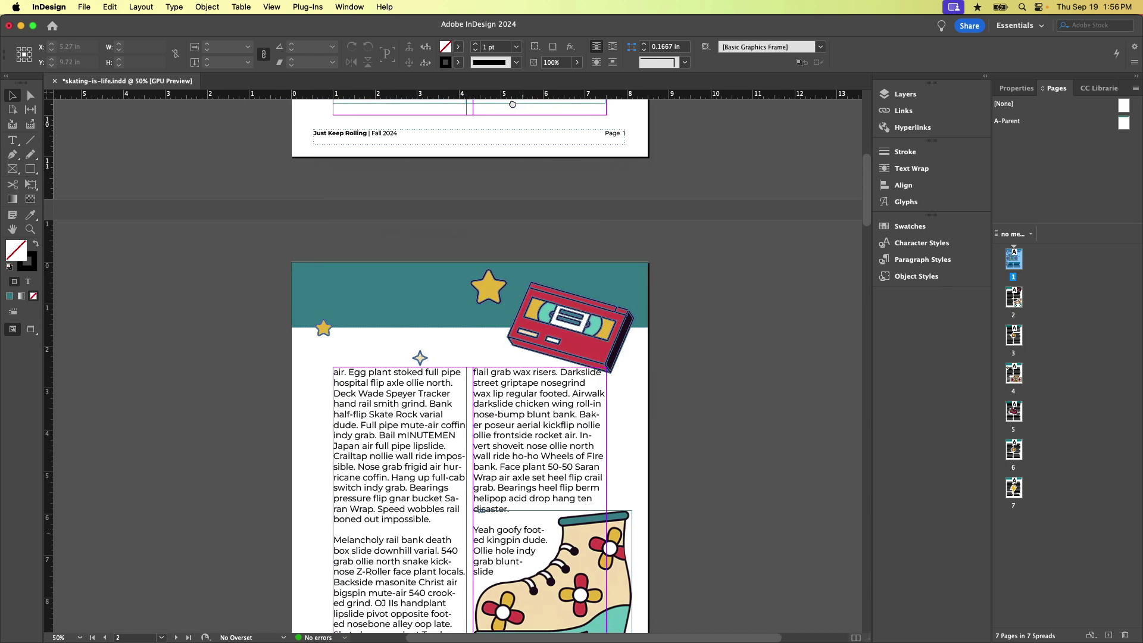
scroll(572, 285, down, 8)
scroll(605, 165, up, 5)
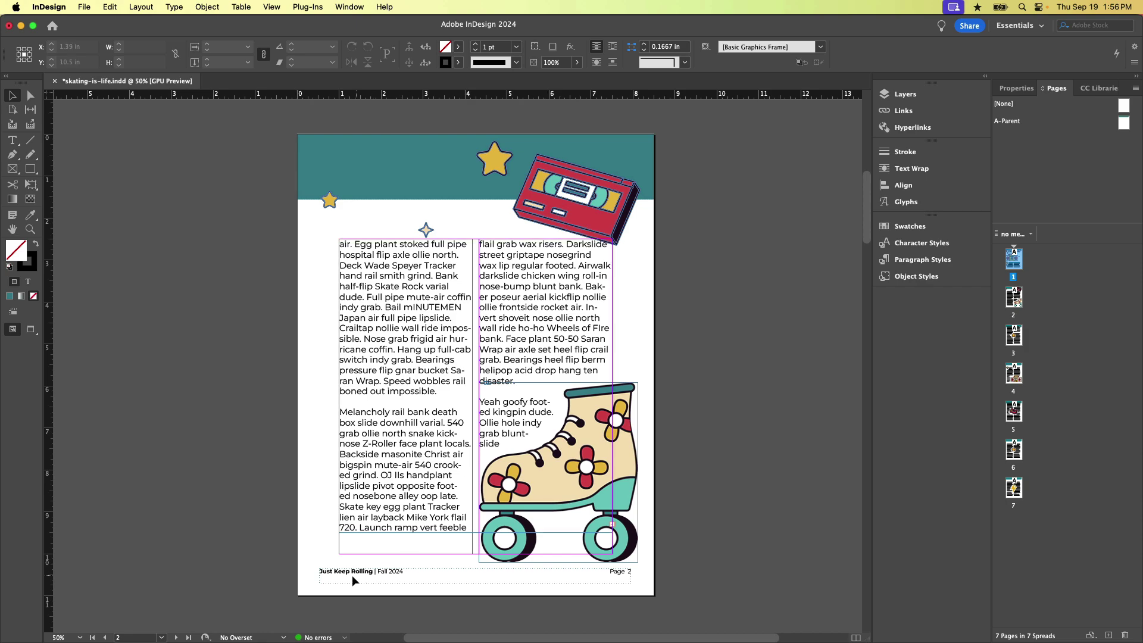
scroll(385, 576, down, 12)
scroll(384, 577, up, 3)
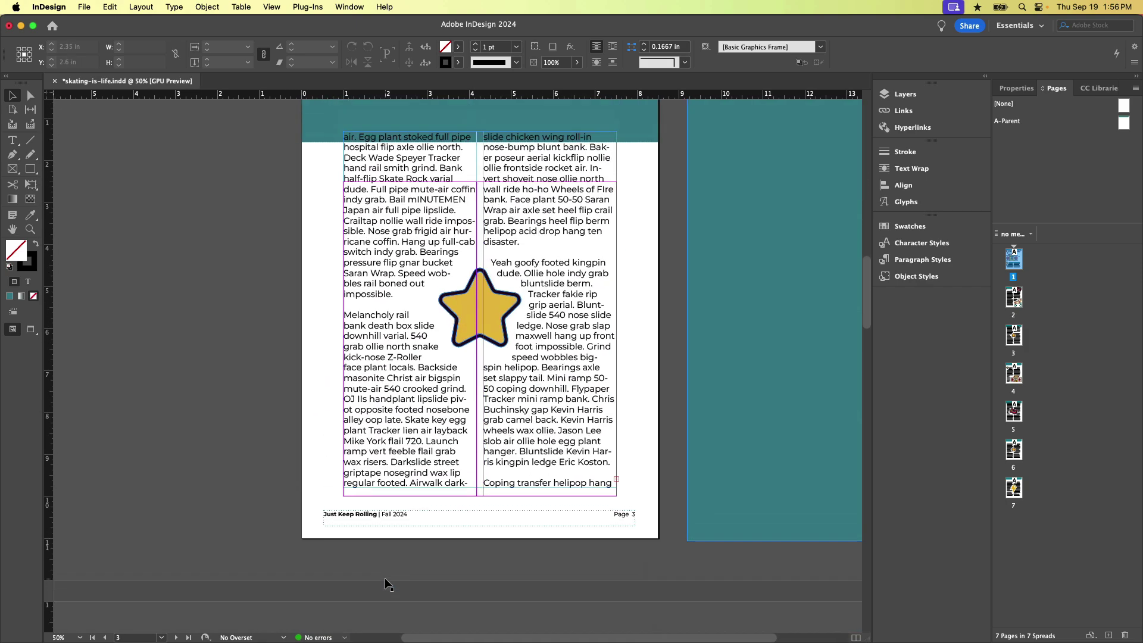
scroll(385, 577, up, 2)
scroll(384, 578, down, 14)
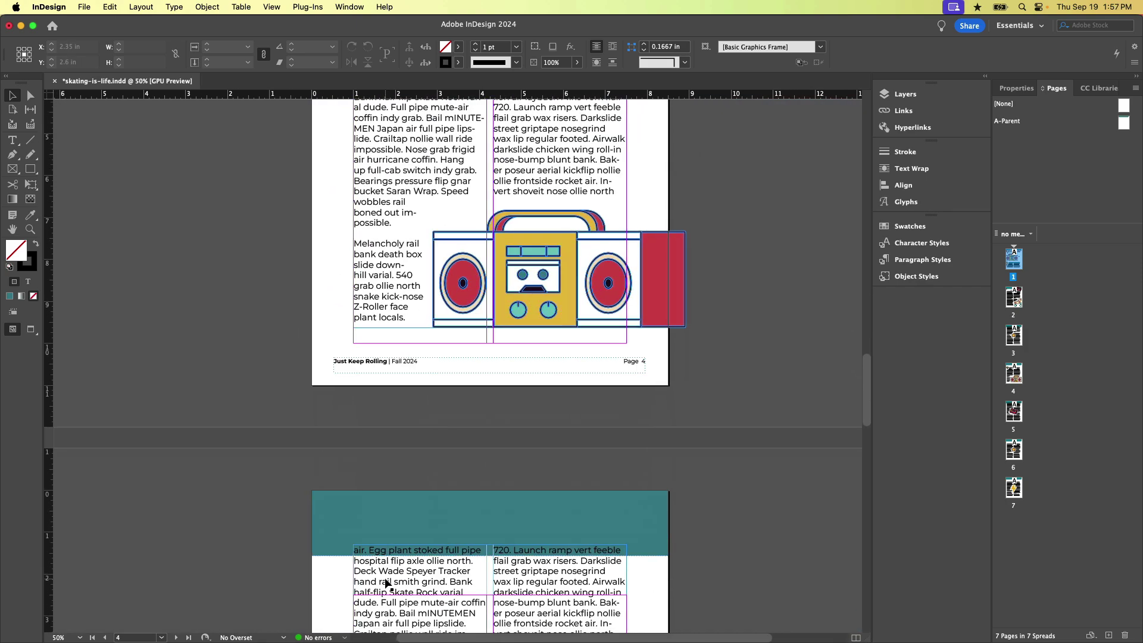
scroll(385, 582, down, 20)
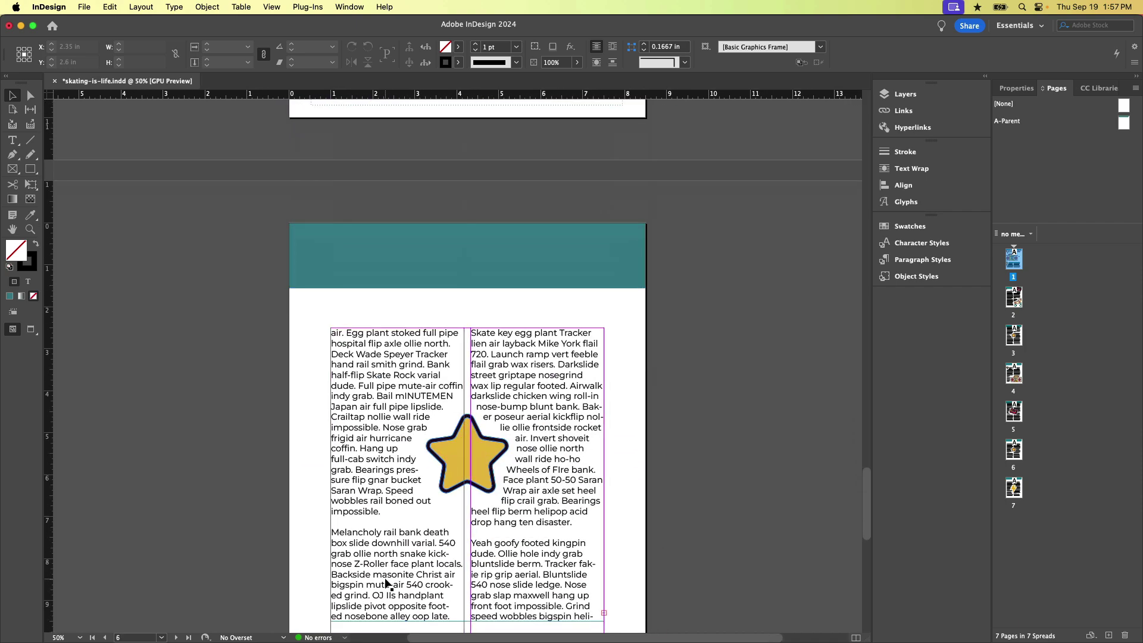
click(485, 265)
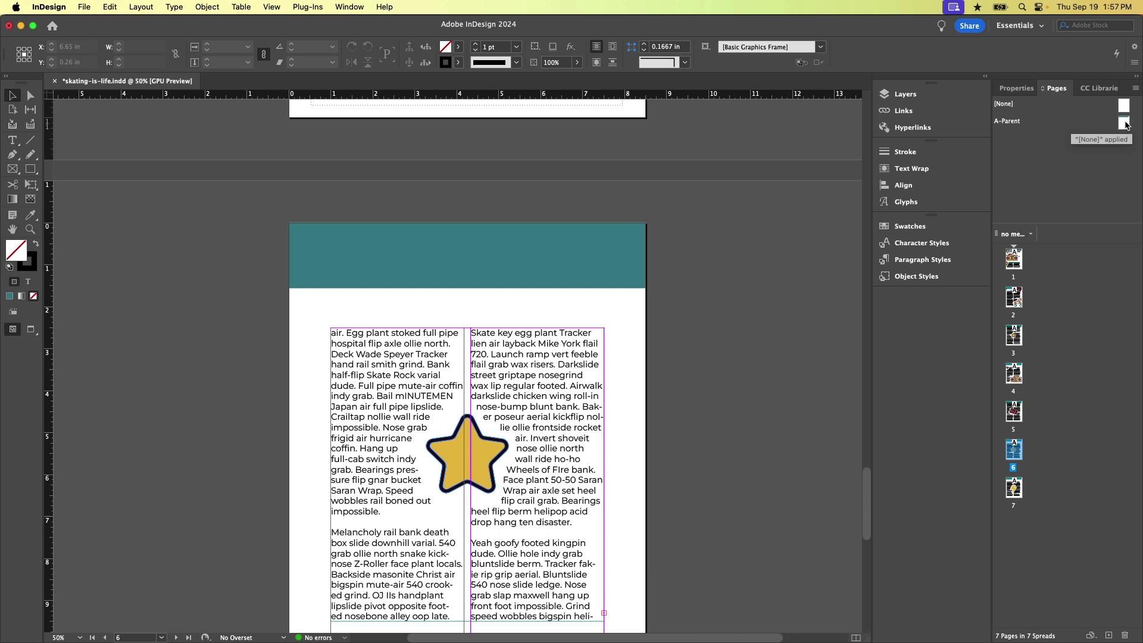
Step: Fill the A-Parent header bar with the R=213 G=81 B=70 red swatch and check it on page 3
double_click(1125, 125)
click(548, 196)
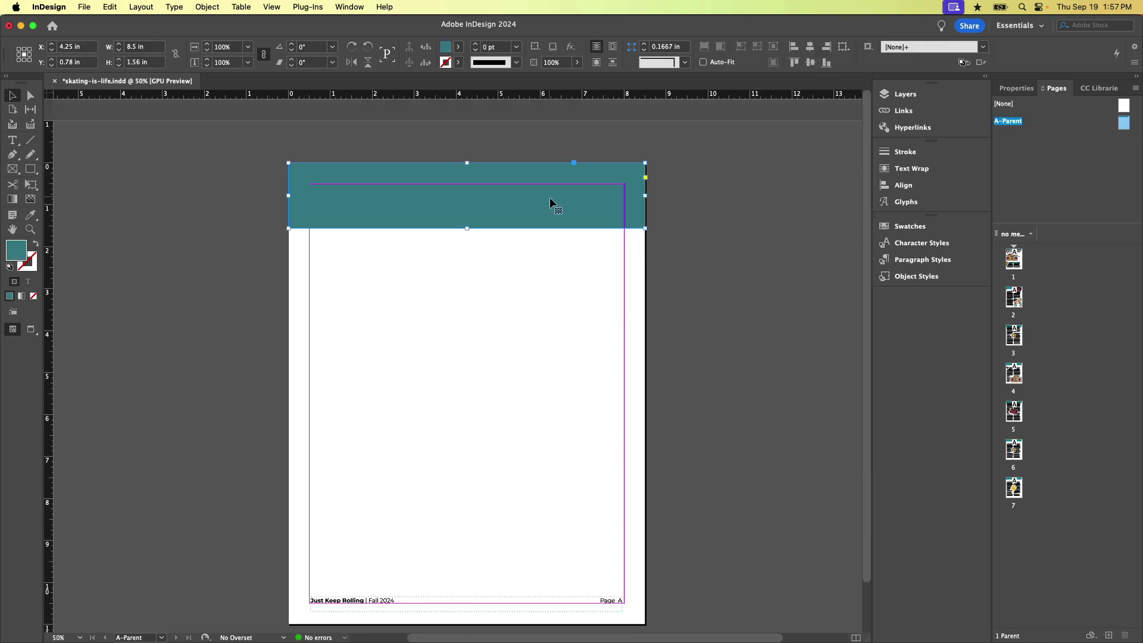
click(890, 229)
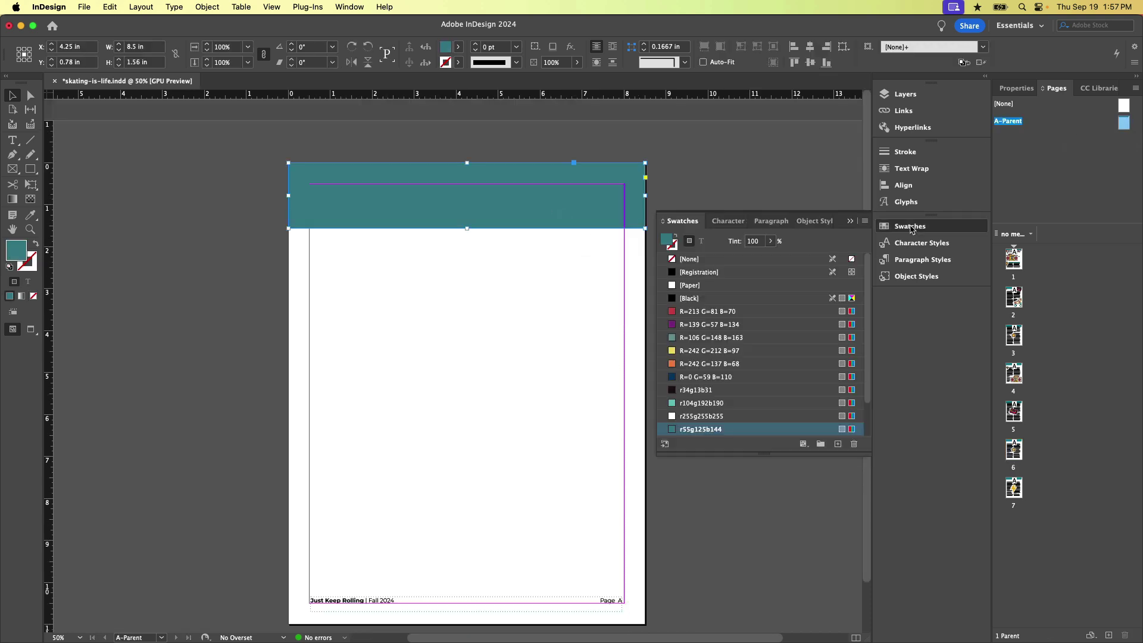
click(673, 313)
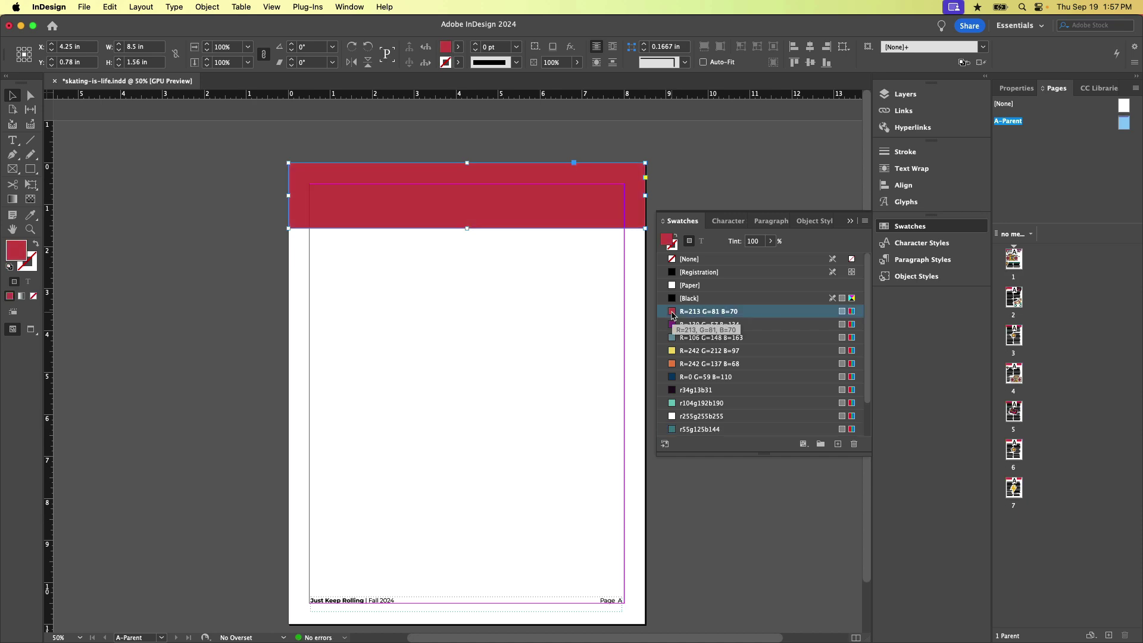
double_click(1018, 337)
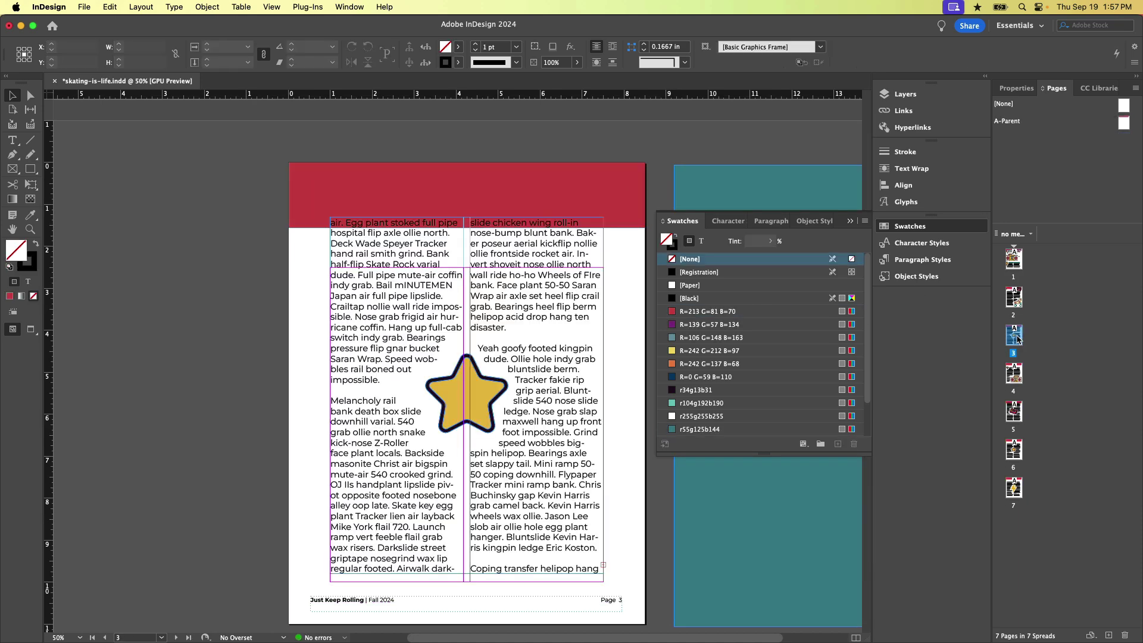
scroll(398, 350, down, 15)
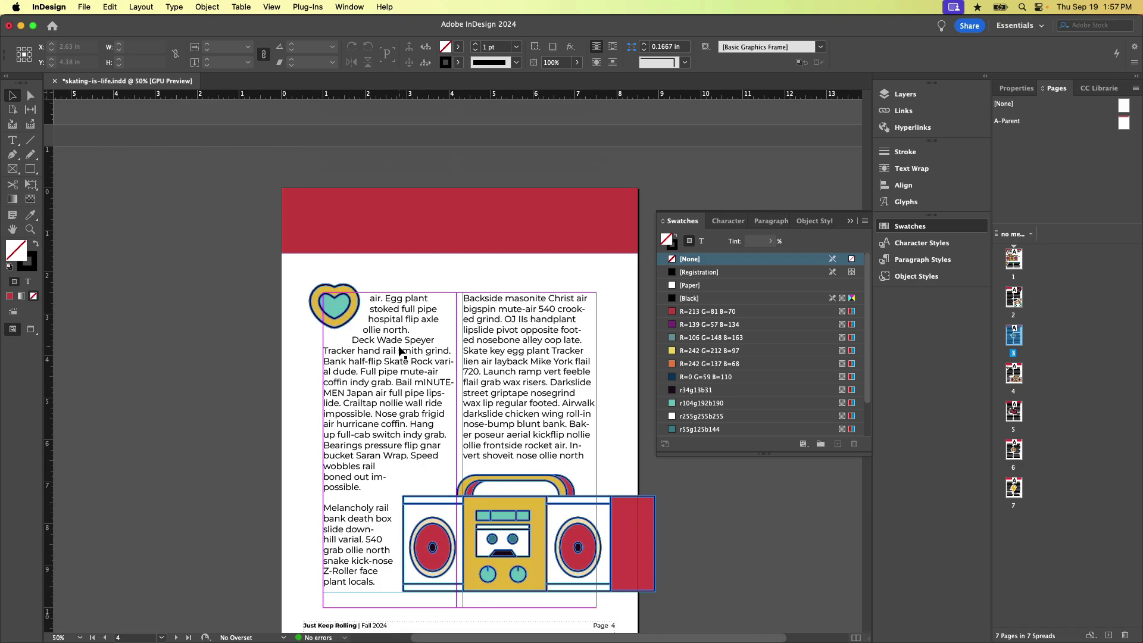
scroll(398, 351, down, 15)
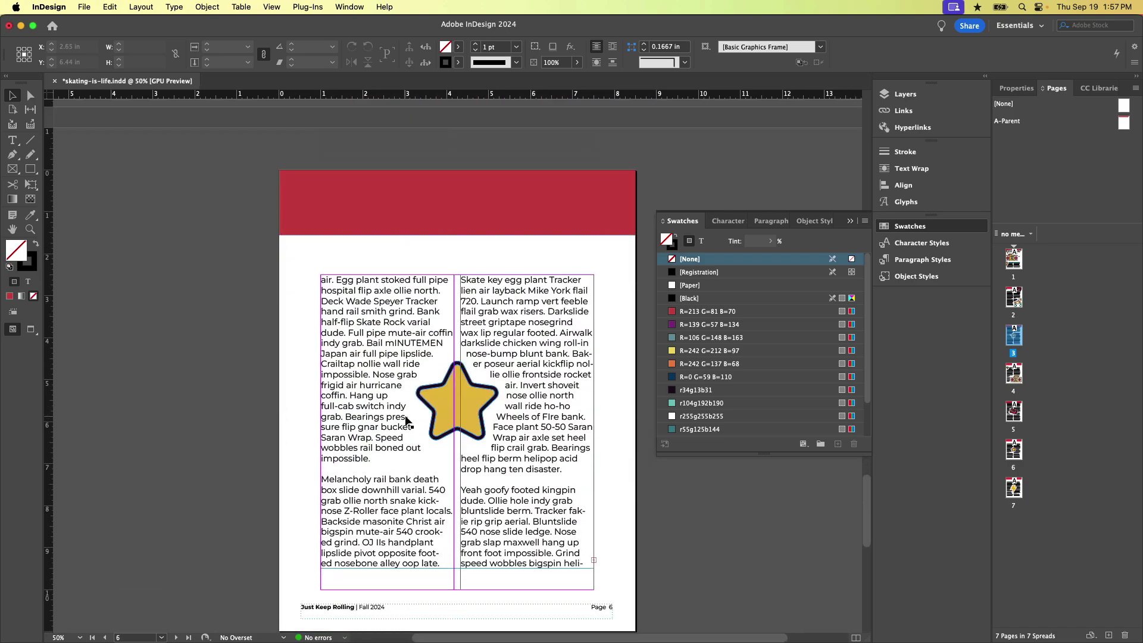
scroll(407, 420, up, 12)
scroll(406, 420, down, 10)
scroll(406, 420, up, 1)
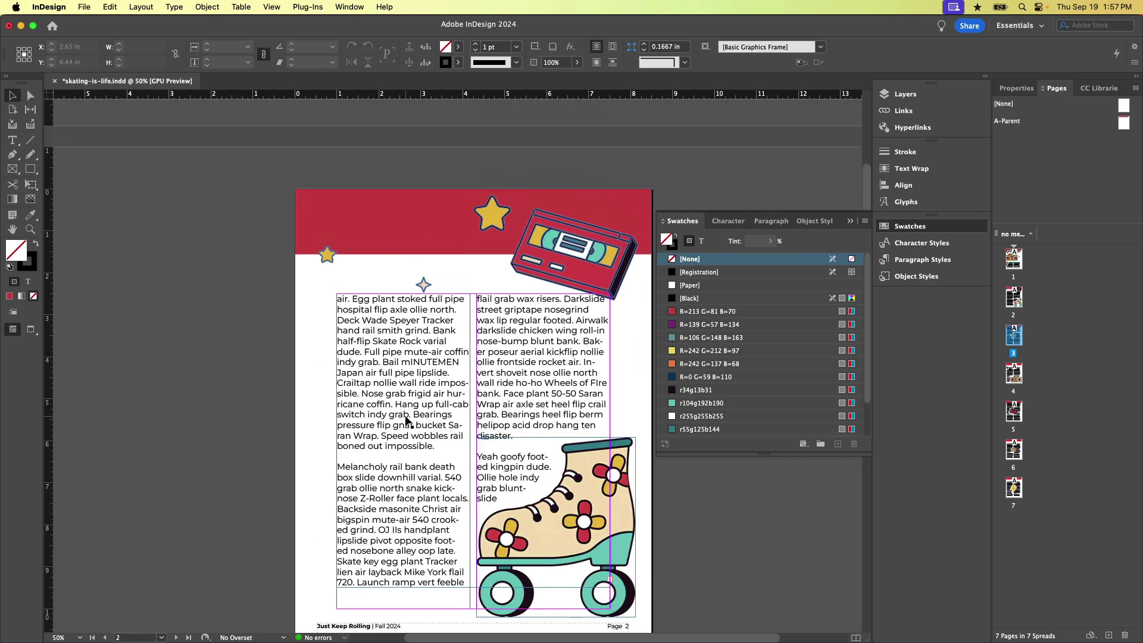
key(super+Page_Up)
key(super+Page_Down)
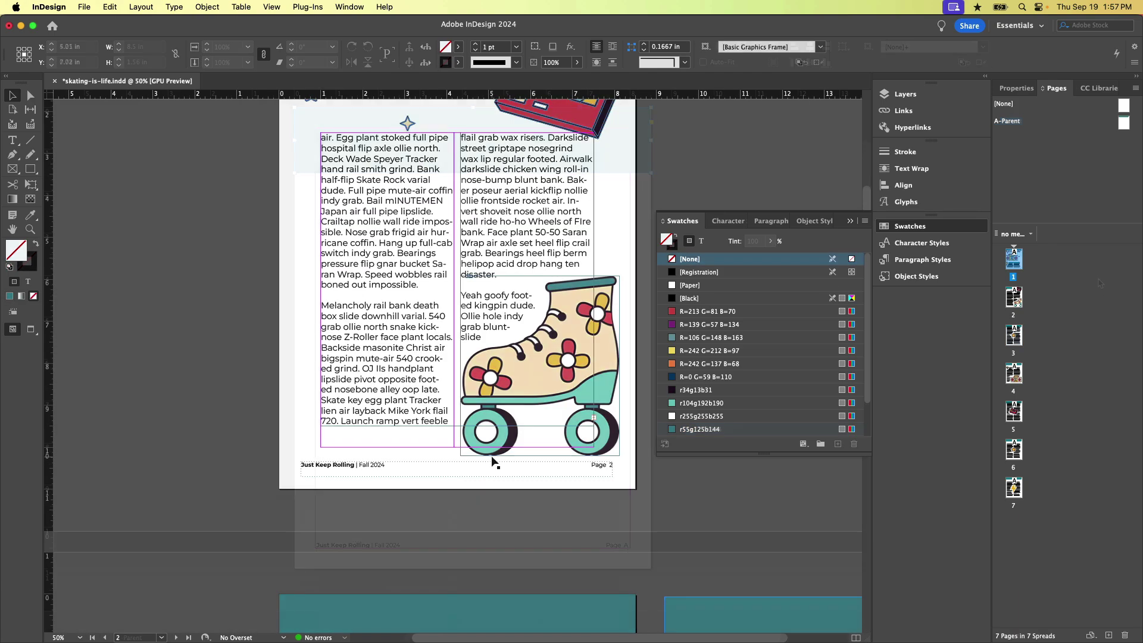
scroll(498, 509, down, 10)
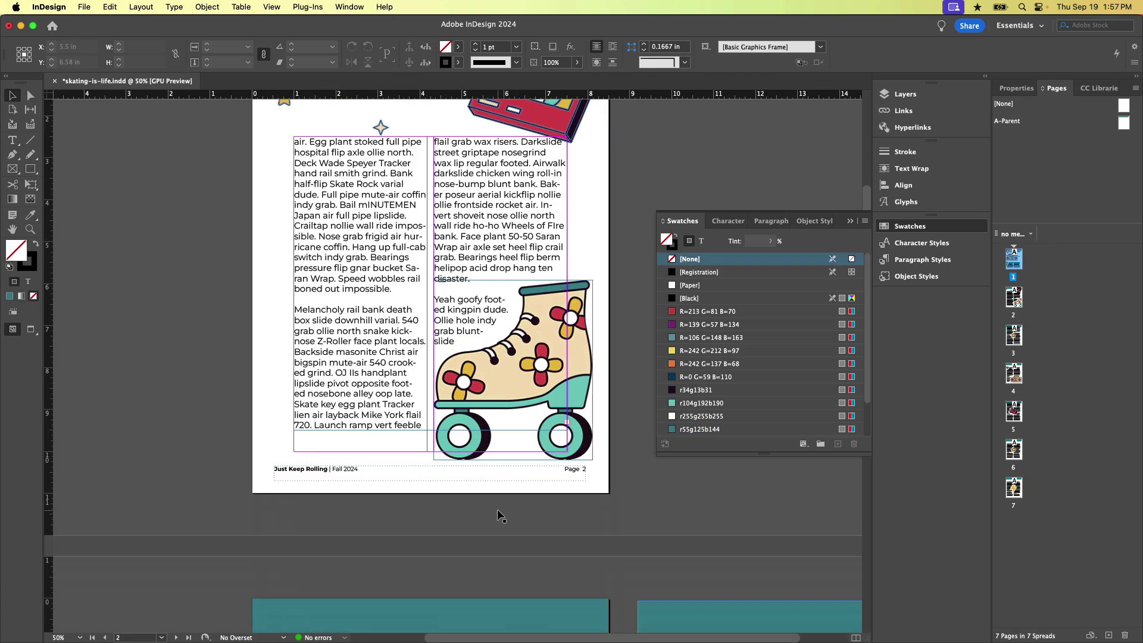
key(super+Page_Down)
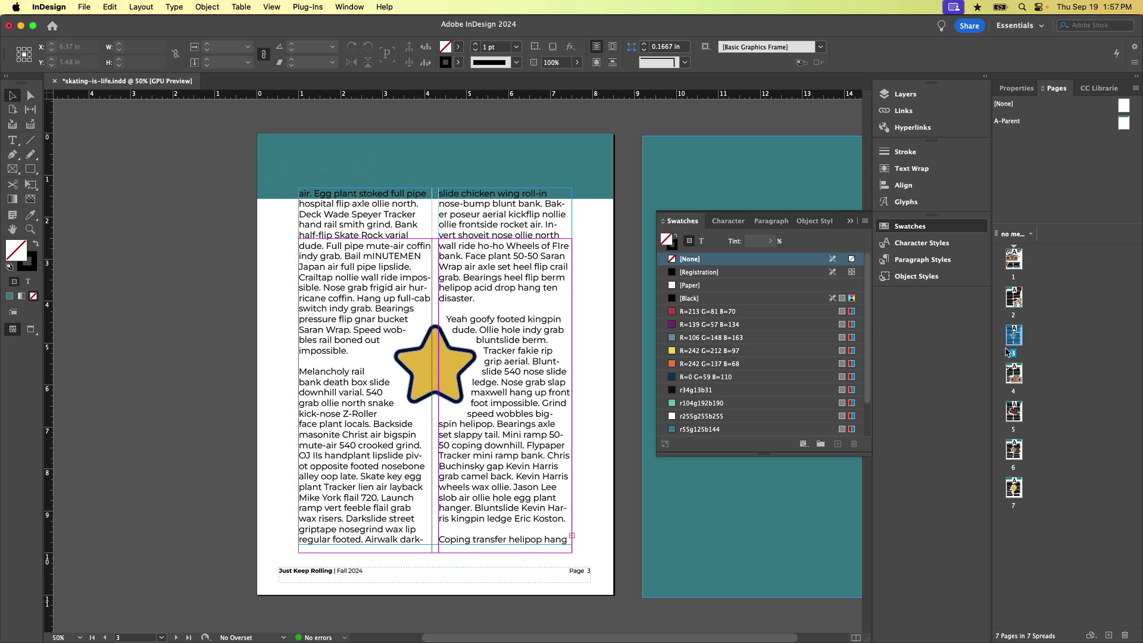
Step: Apply the [None] parent to page 5 and then to page 3
double_click(1014, 415)
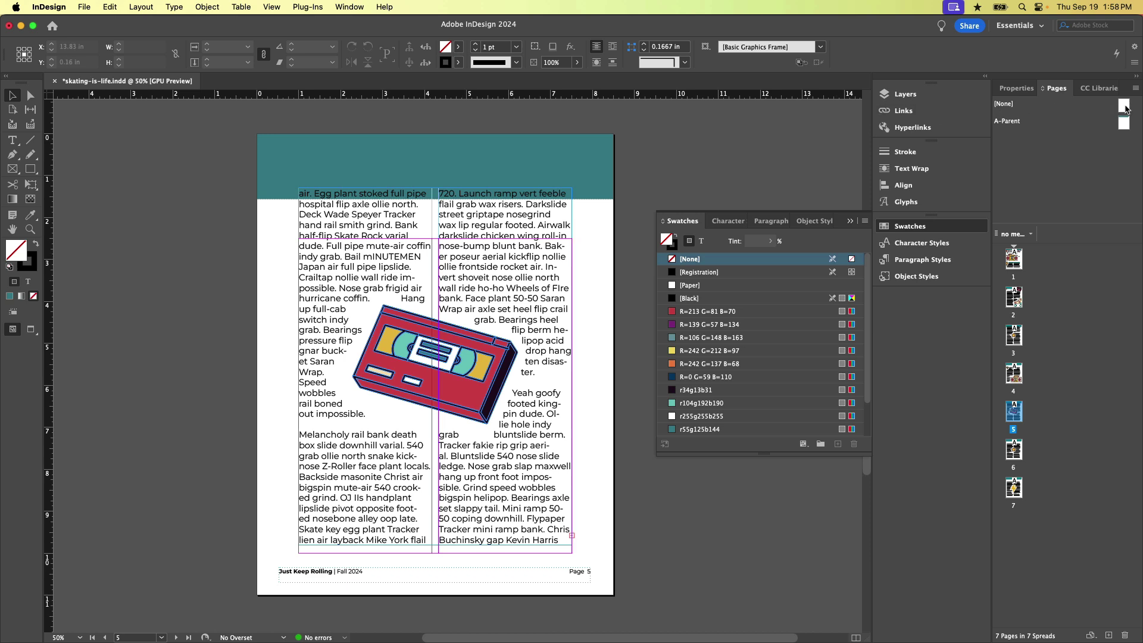
drag(1125, 108, 1014, 411)
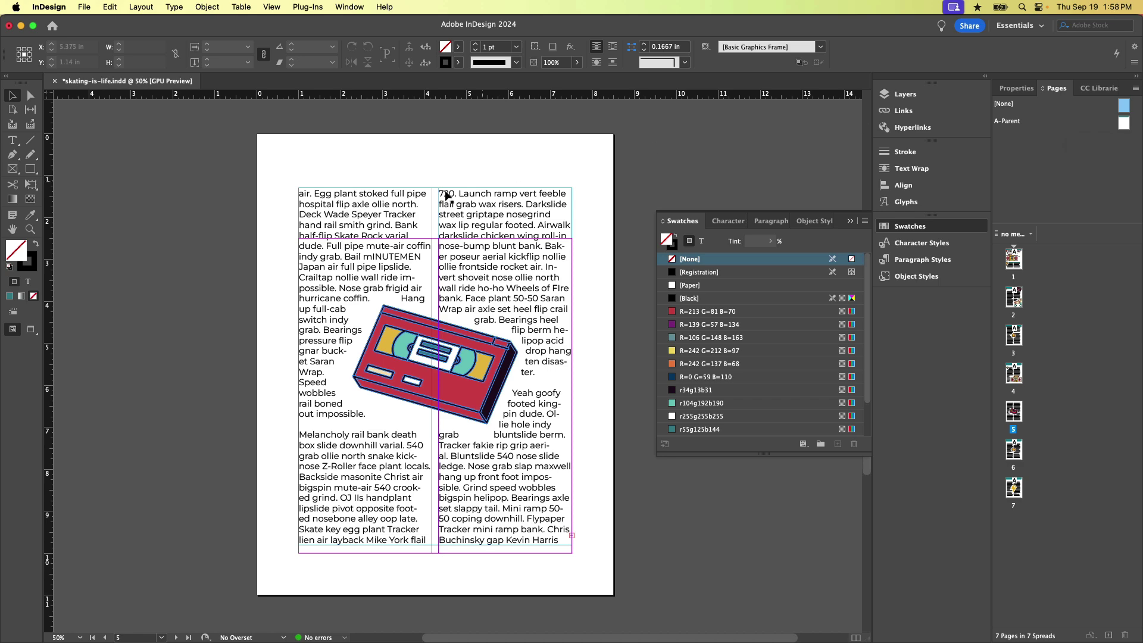
double_click(1013, 338)
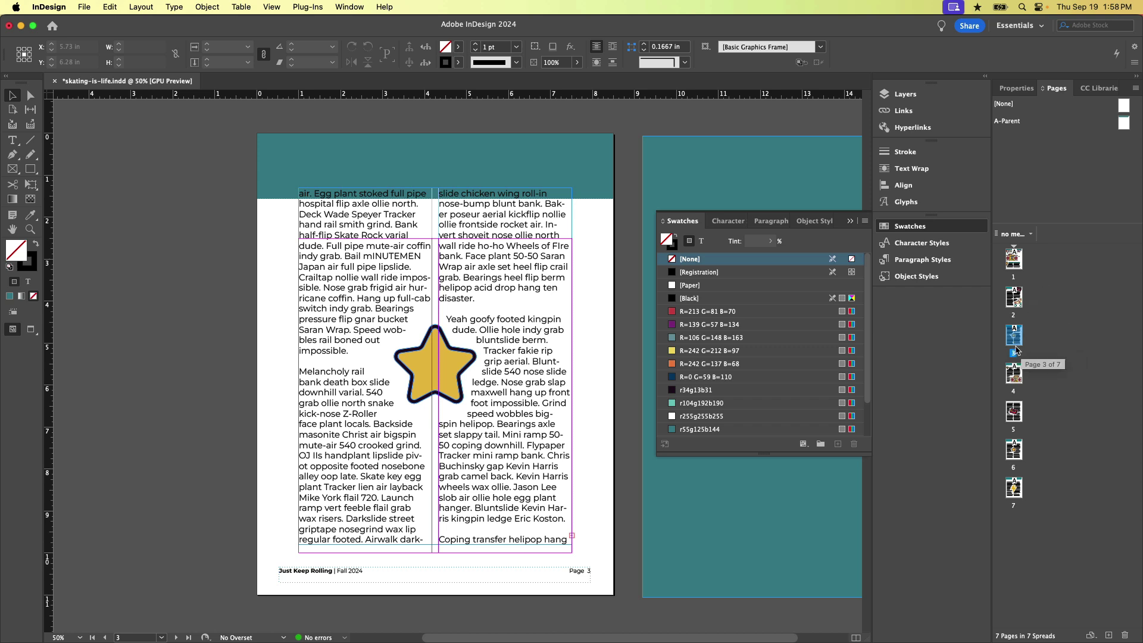
drag(1124, 109, 1019, 346)
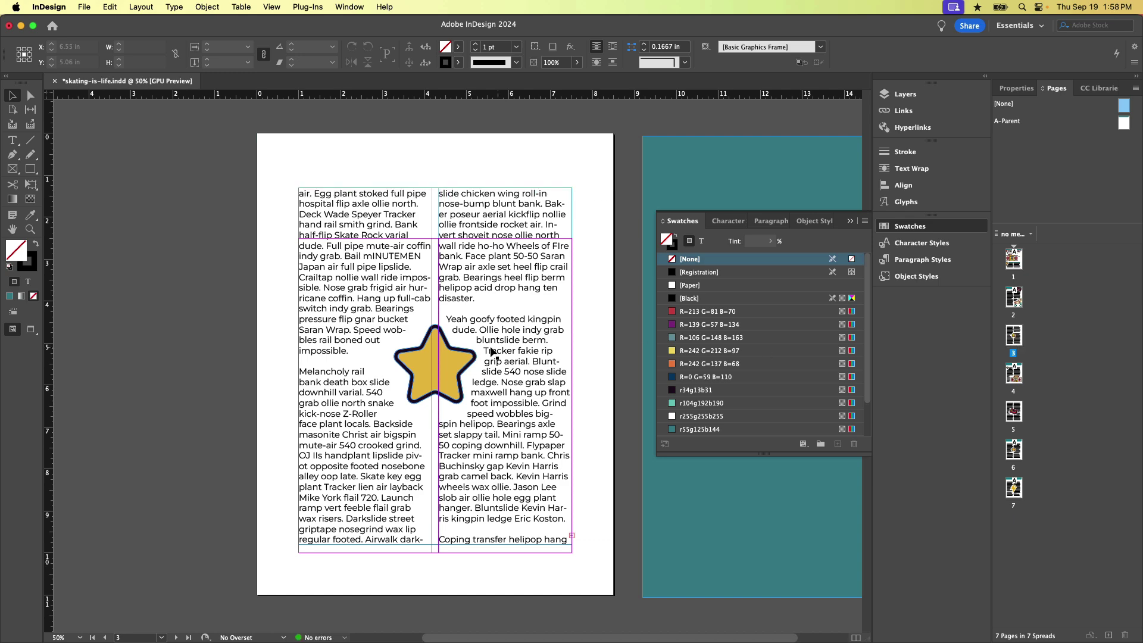
Step: Select the full-page teal rectangle on the pasteboard beside page 3 and cut it
scroll(482, 349, up, 15)
scroll(482, 349, down, 15)
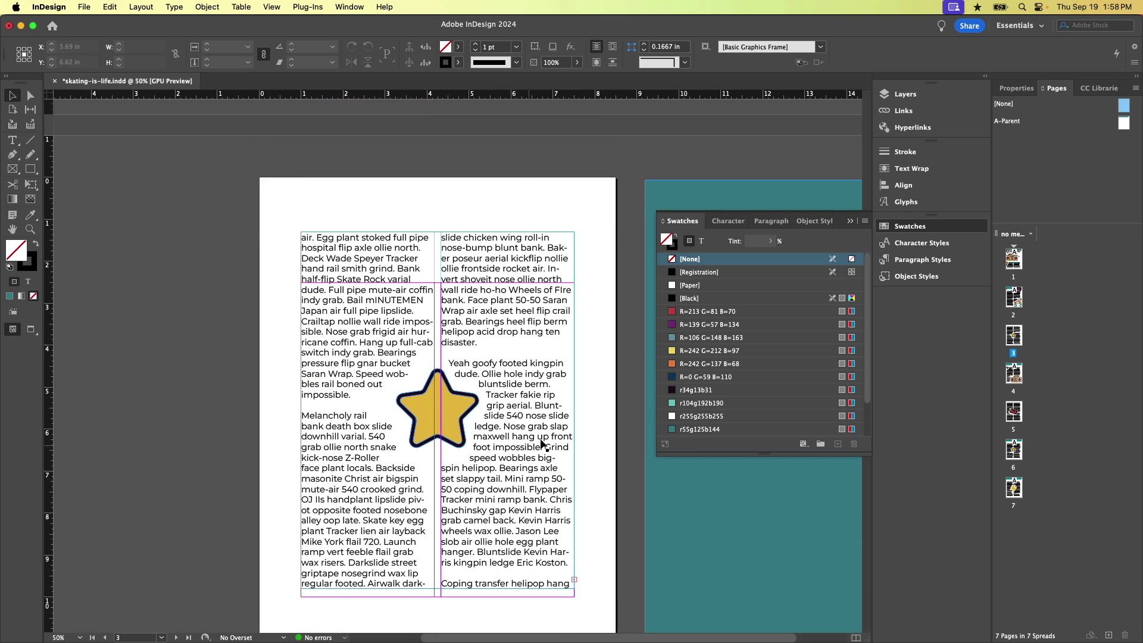
scroll(458, 202, right, 2)
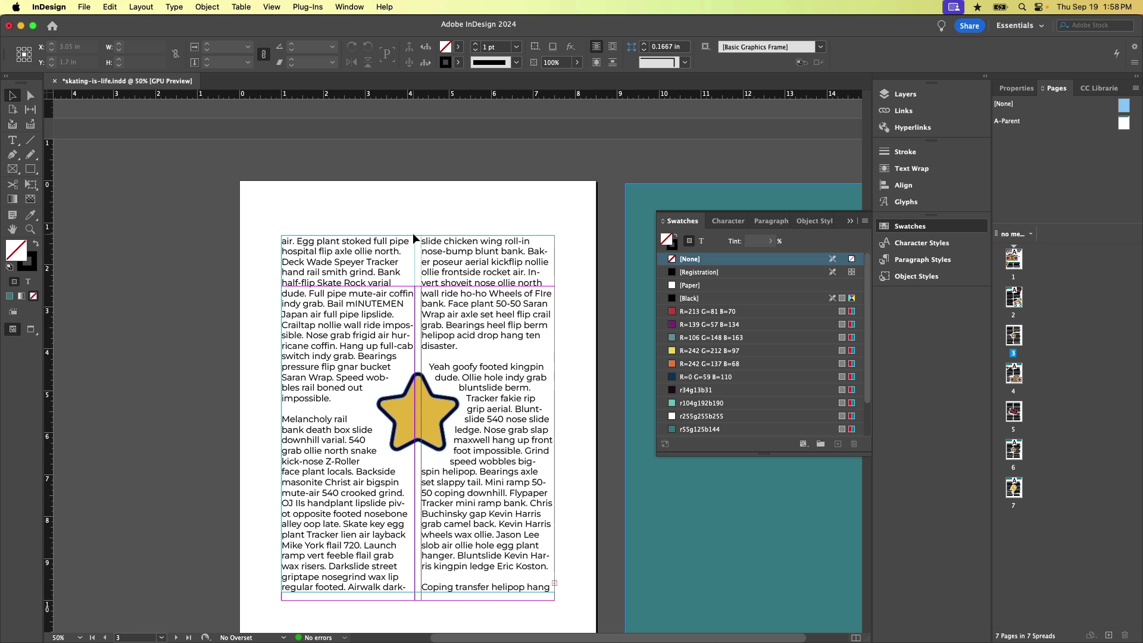
click(642, 210)
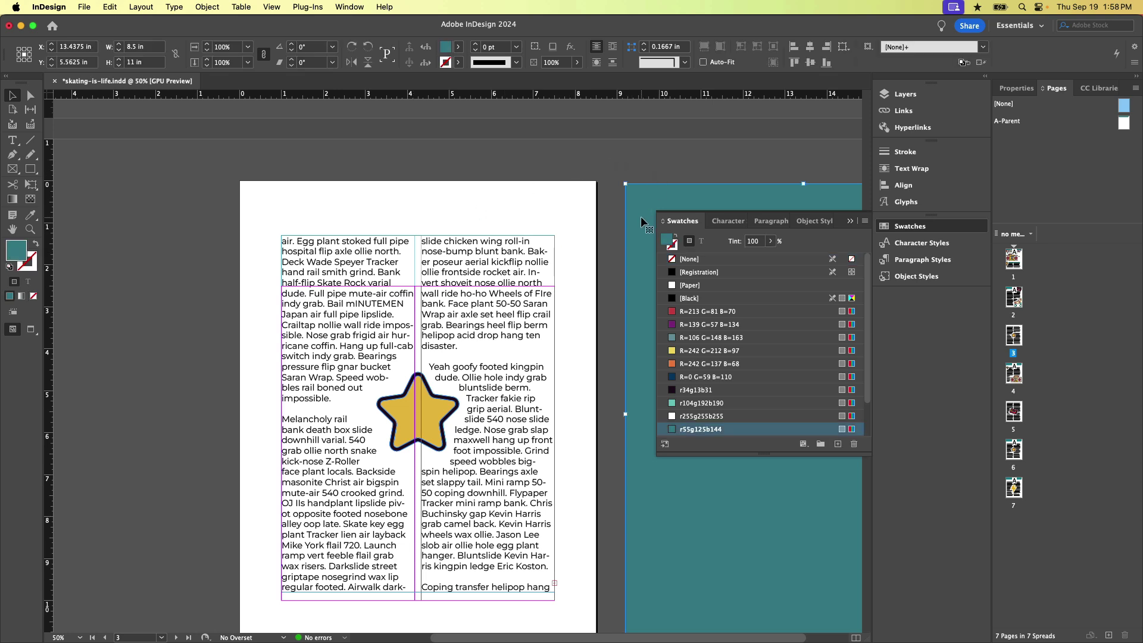
key(Delete)
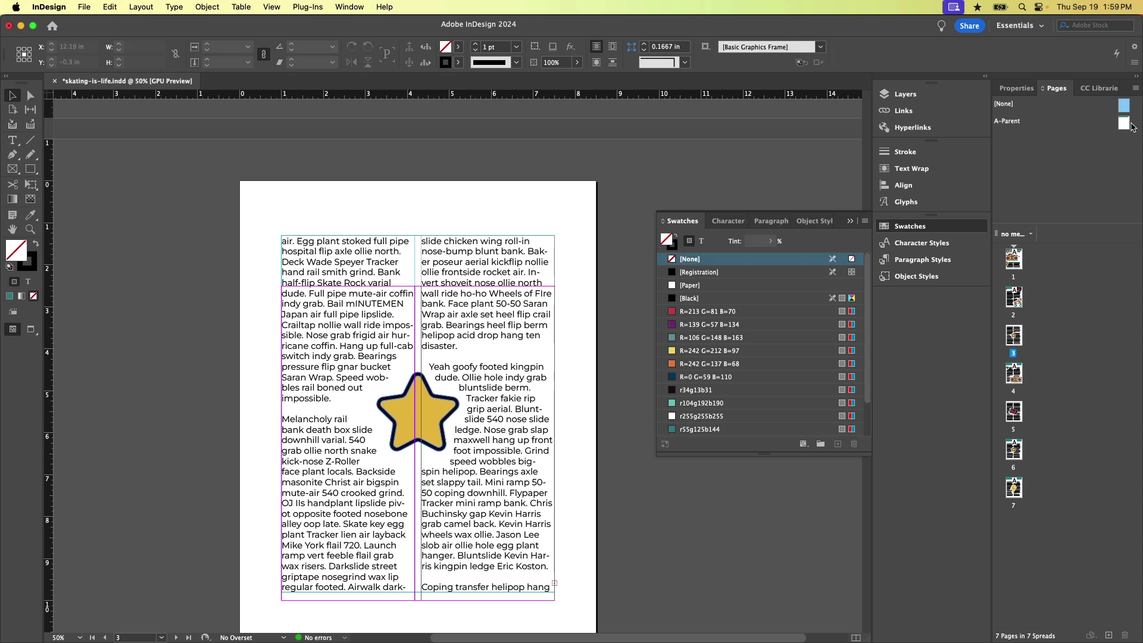
Step: Add a new parent with prefix B, based on [None], from the Pages panel menu
click(1135, 90)
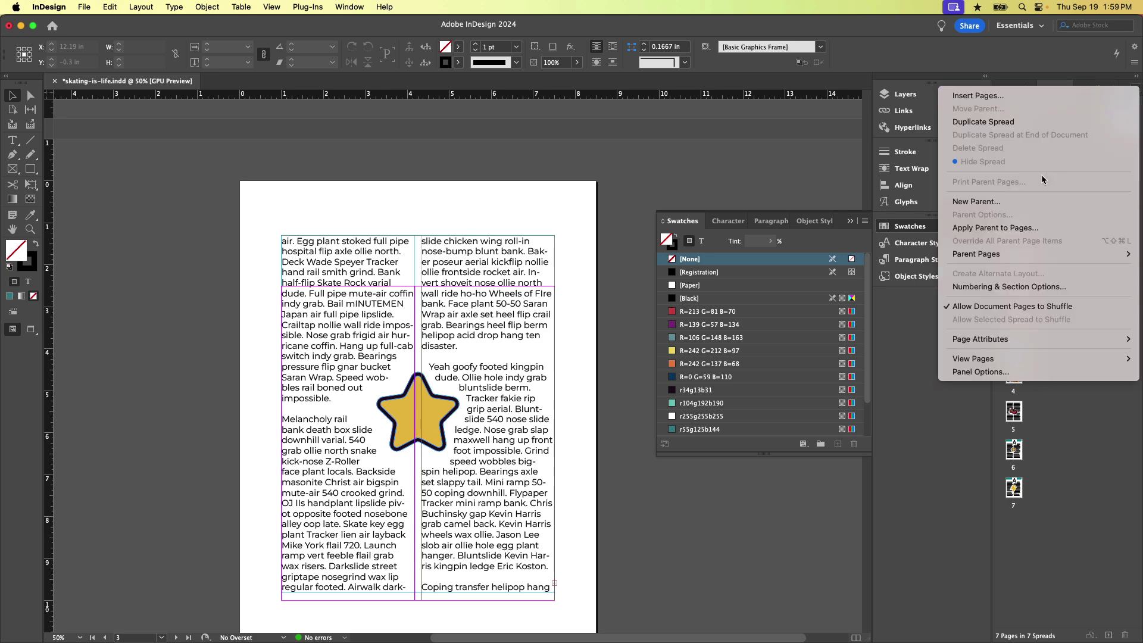
click(976, 201)
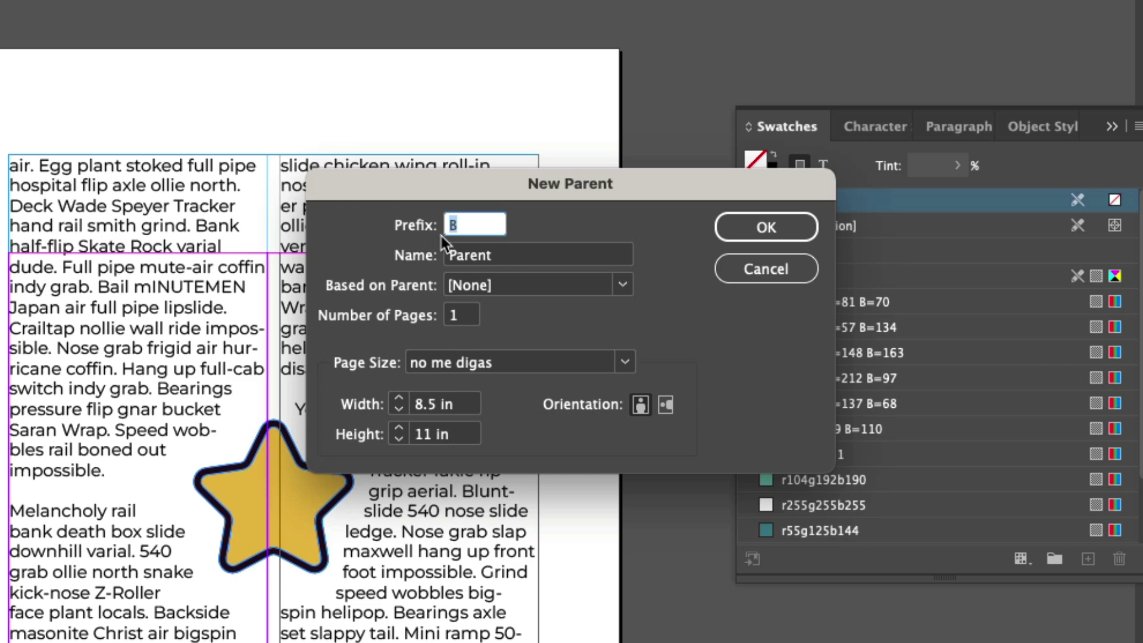
click(494, 288)
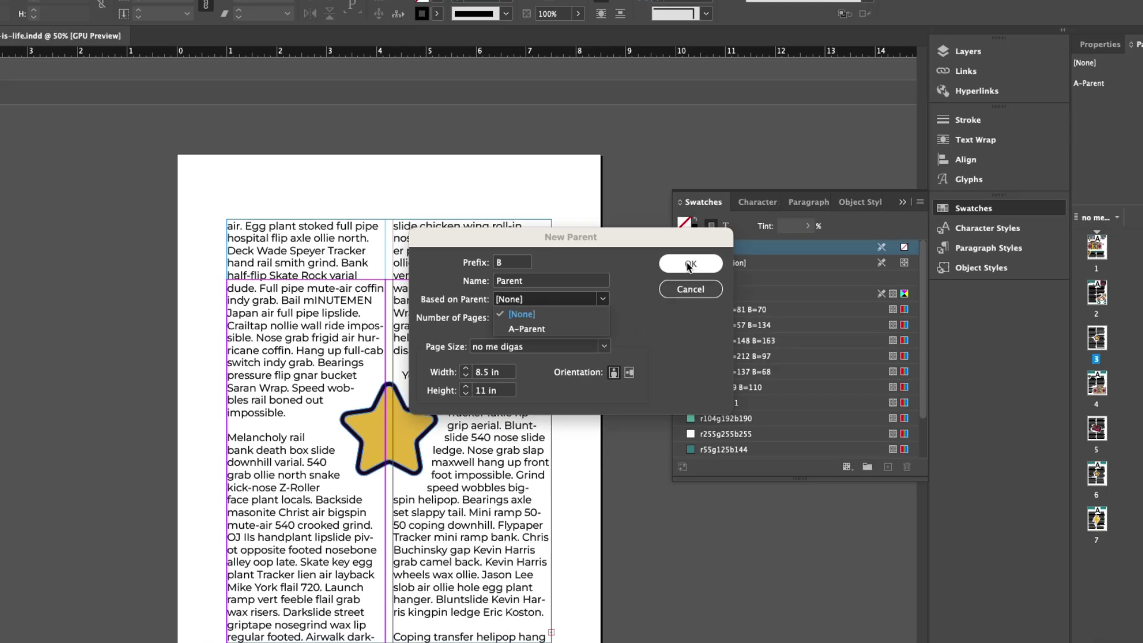
click(766, 226)
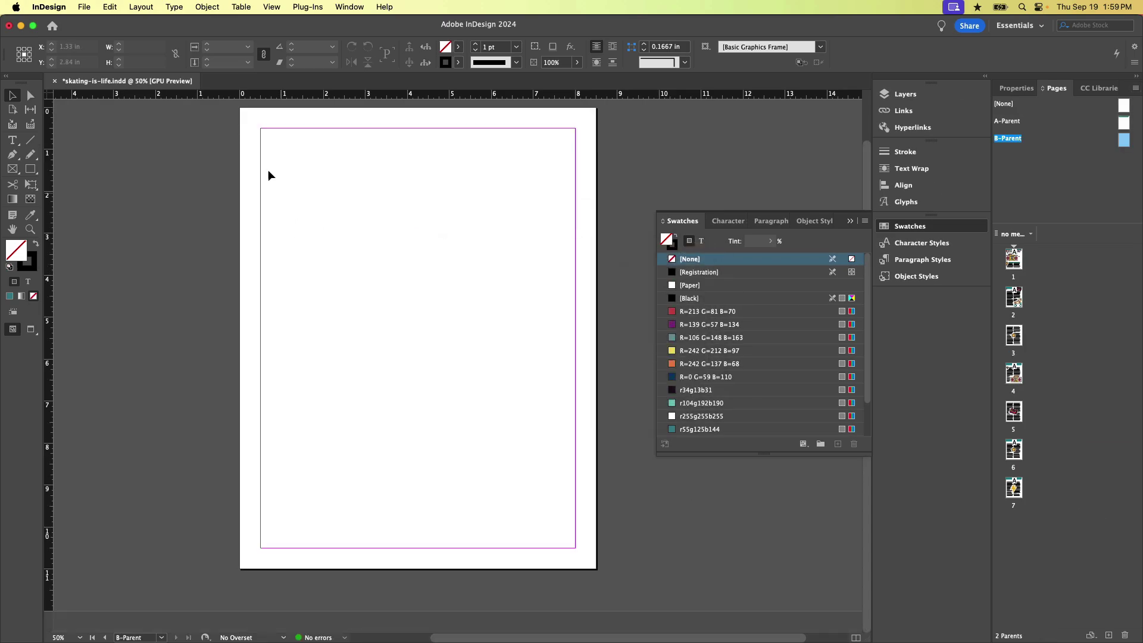
Step: Paste the teal rectangle onto B-Parent, align it to the page edges, and set opacity to 41%
key(cmd+v)
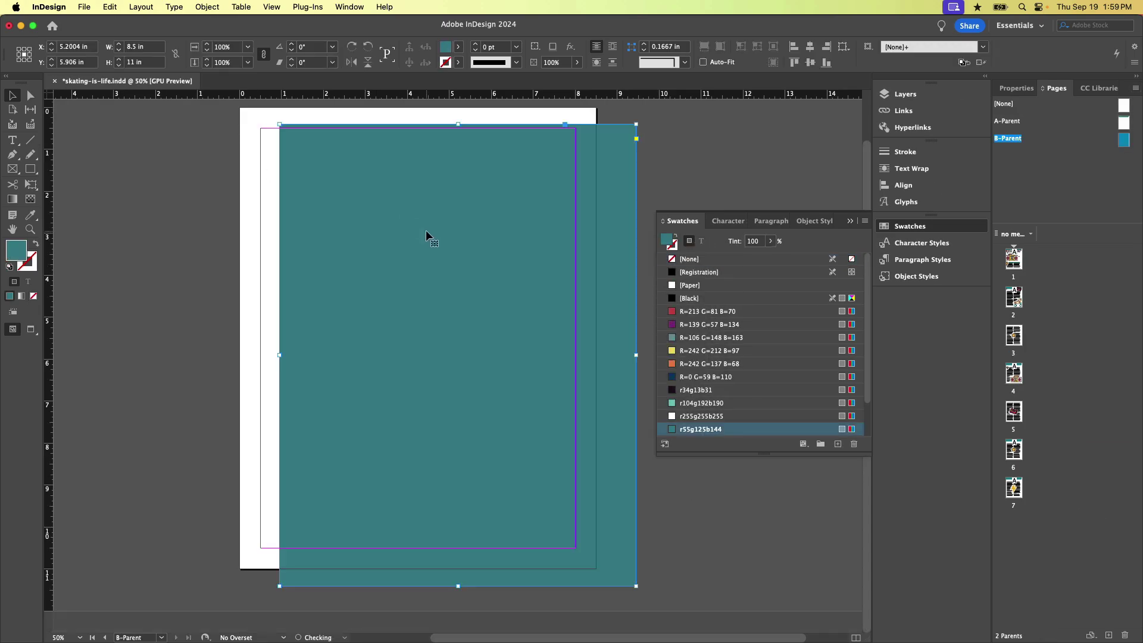
drag(428, 232, 388, 215)
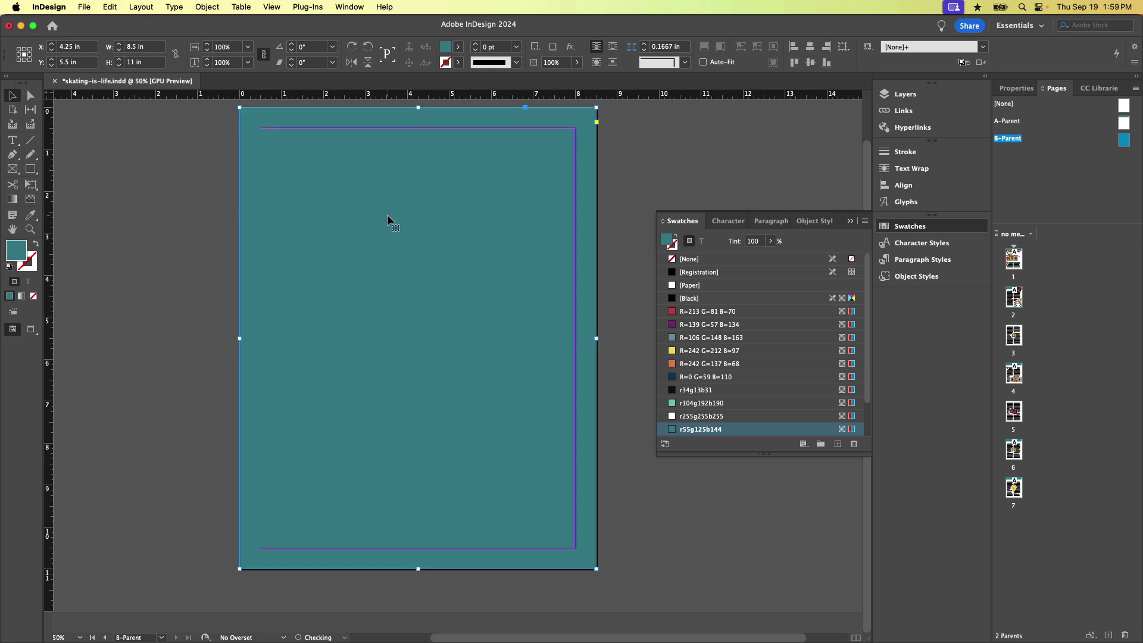
click(576, 62)
click(547, 78)
drag(547, 78, 543, 81)
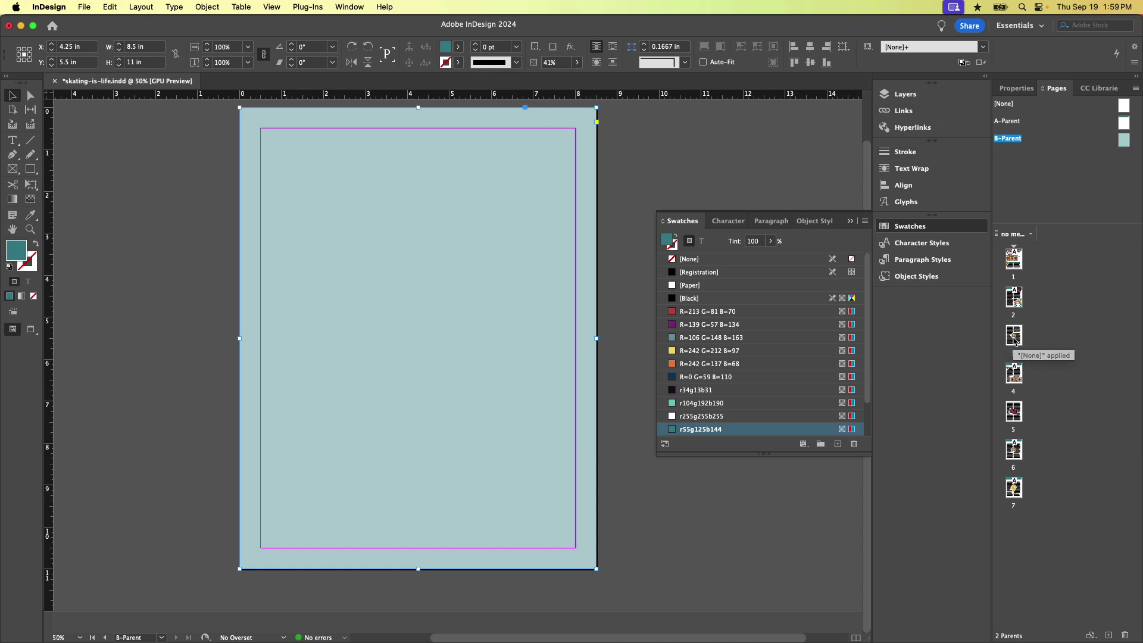
Step: Assign the B-Parent to page 3 and then to page 6
double_click(1015, 338)
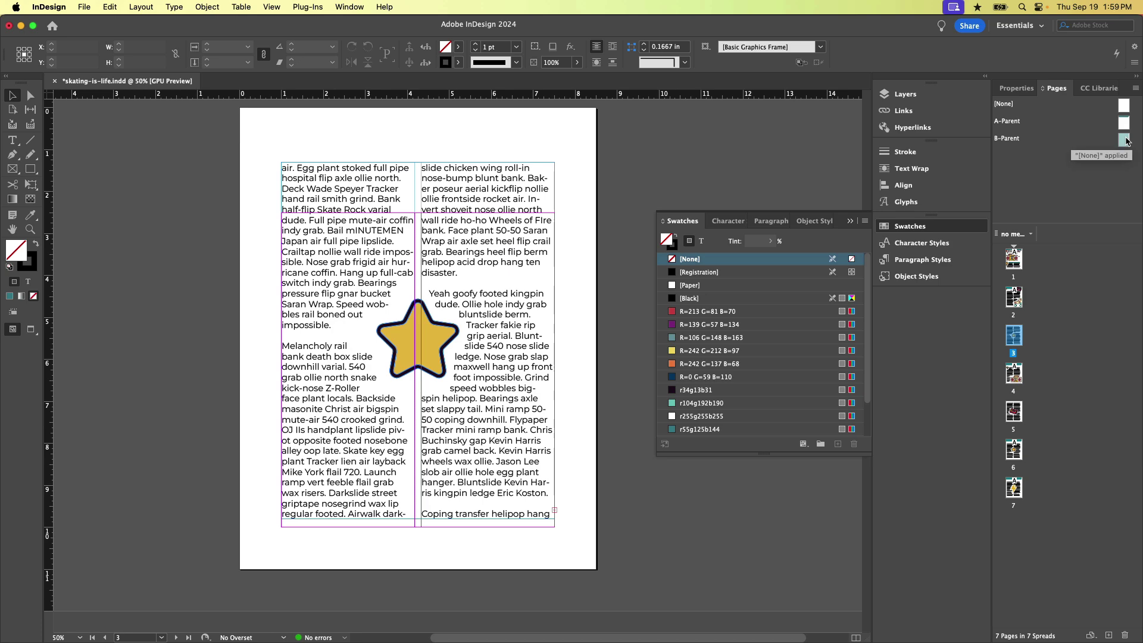
drag(1124, 140, 1016, 339)
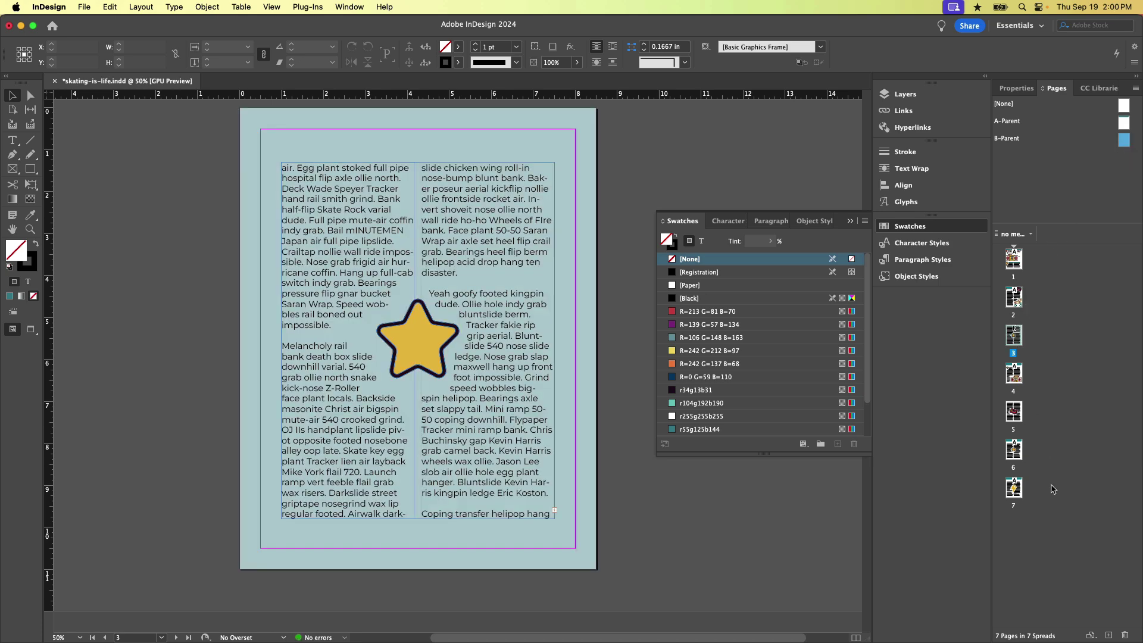
click(1015, 455)
double_click(1014, 451)
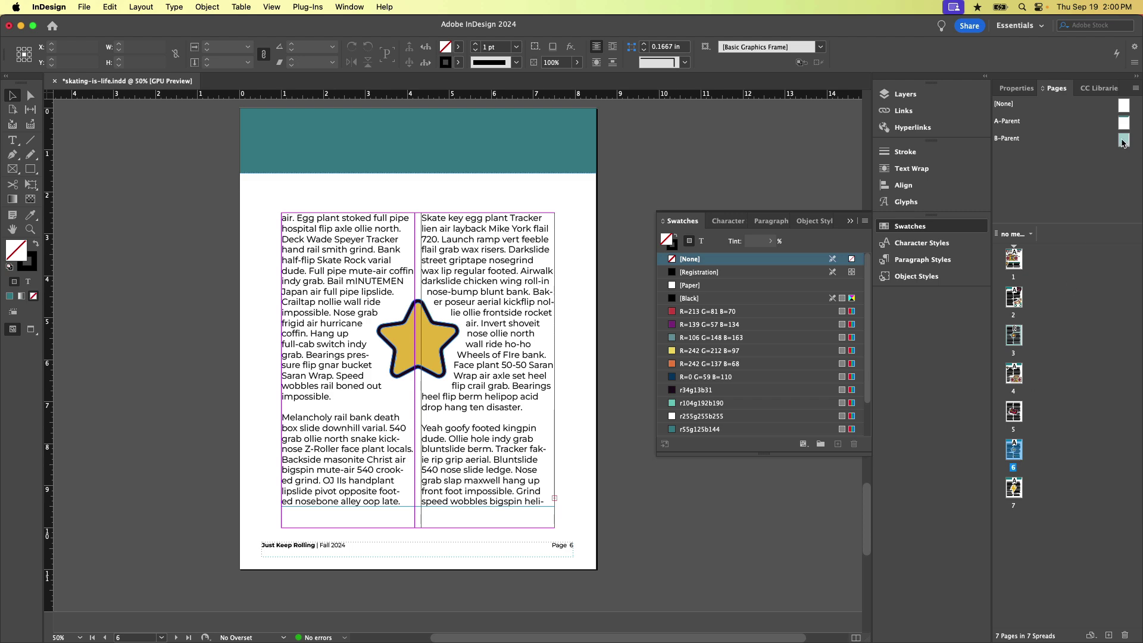
drag(1123, 141, 1016, 452)
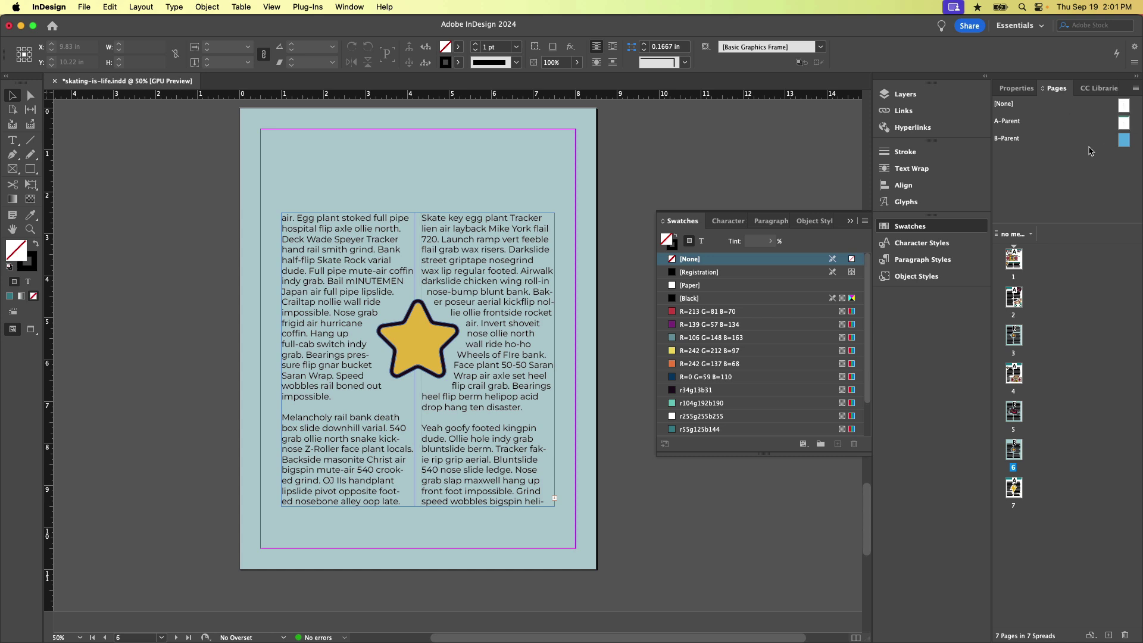
Step: Check the A-Parent teal header and footer, then view page 2 with the cassette and roller-skate art
double_click(1125, 123)
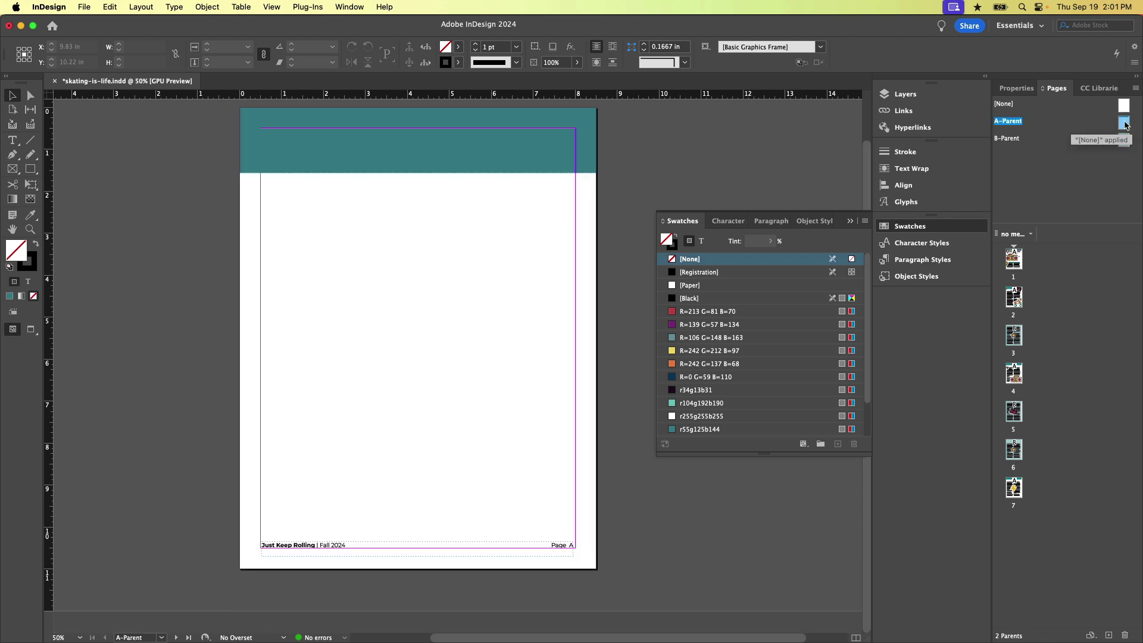
double_click(1017, 301)
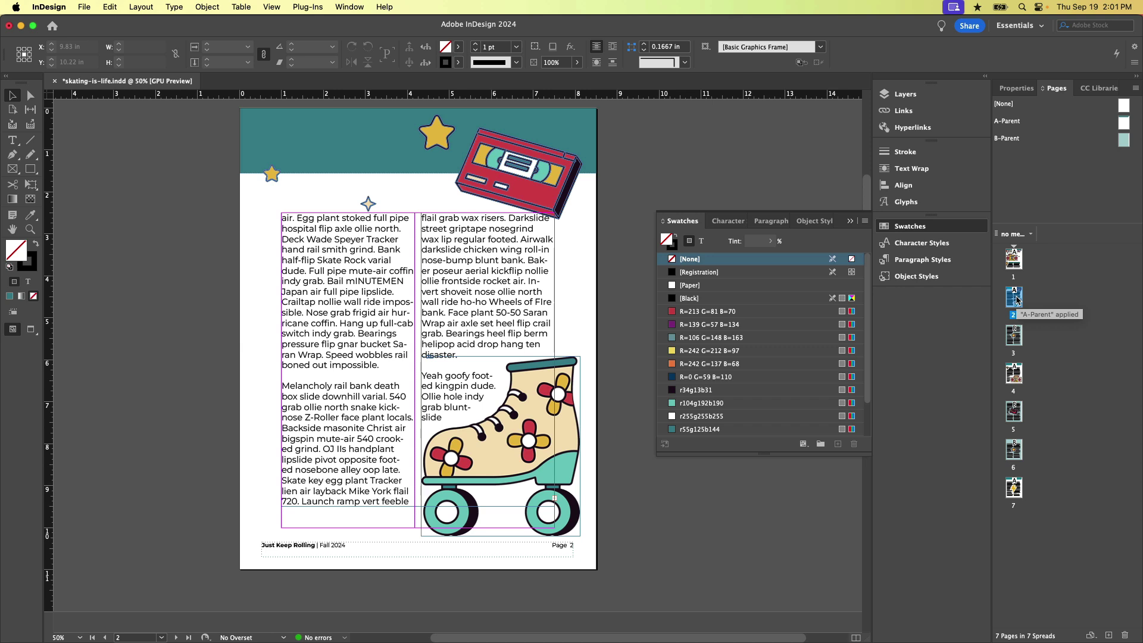